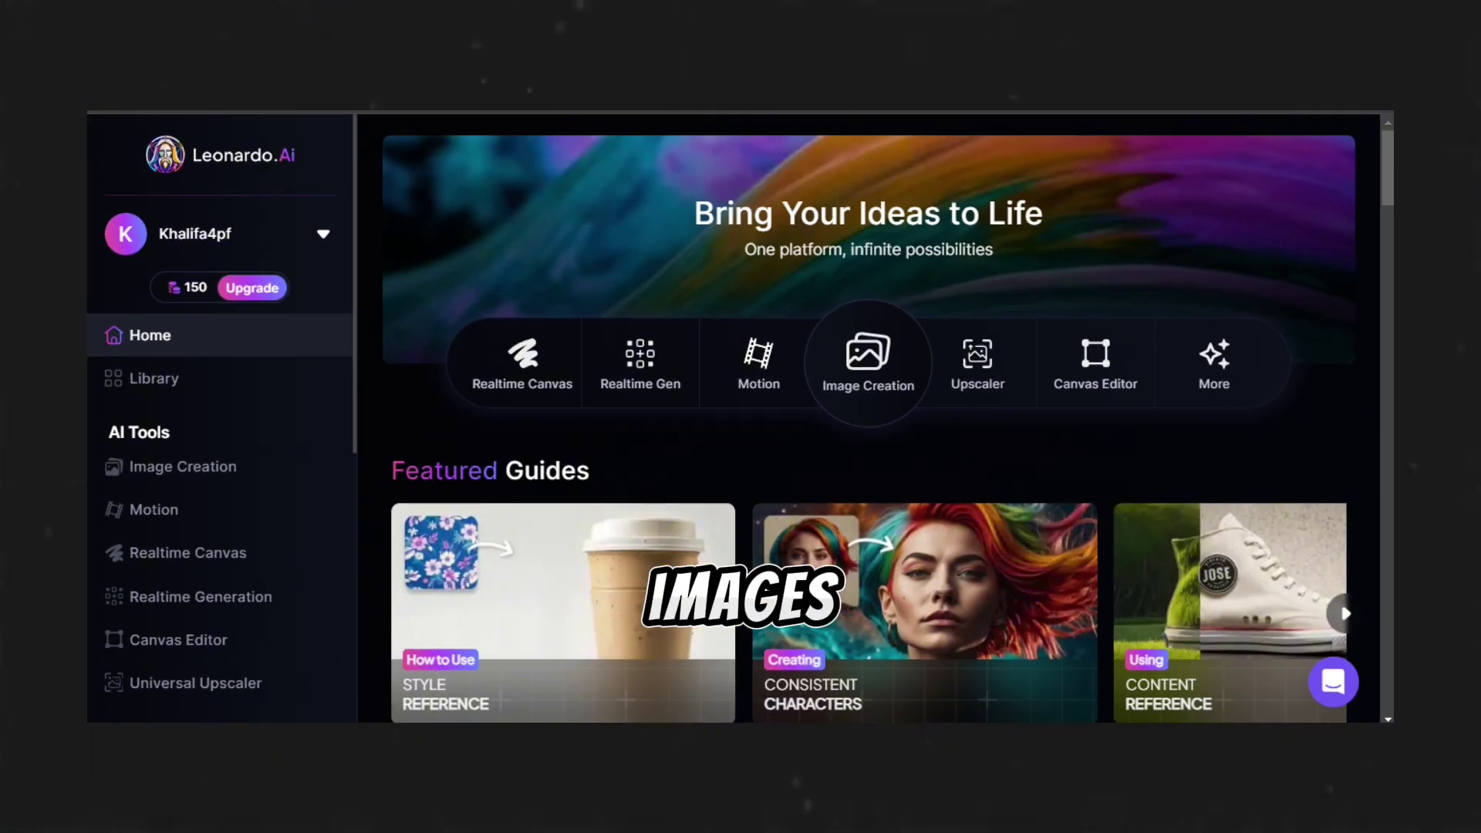
# Scroll the Image Creation sidebar toward the Cinematic Kino preset's image dimension options.
pyautogui.scroll(-3, 220, 509)
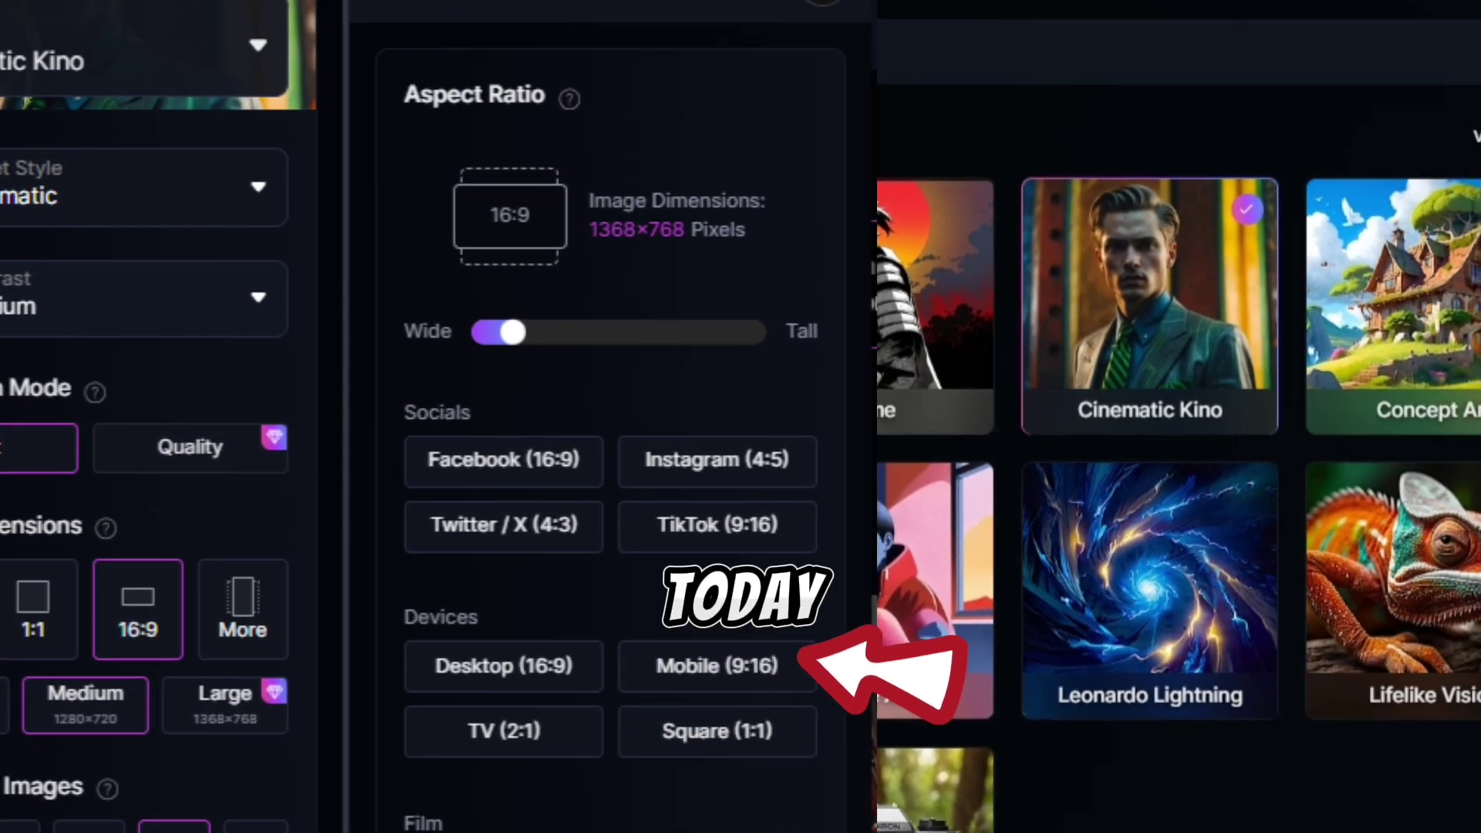
# Expand Advanced Settings to confirm the Leonardo Kino XL model with all toggles off.
pyautogui.scroll(-3, 208, 425)
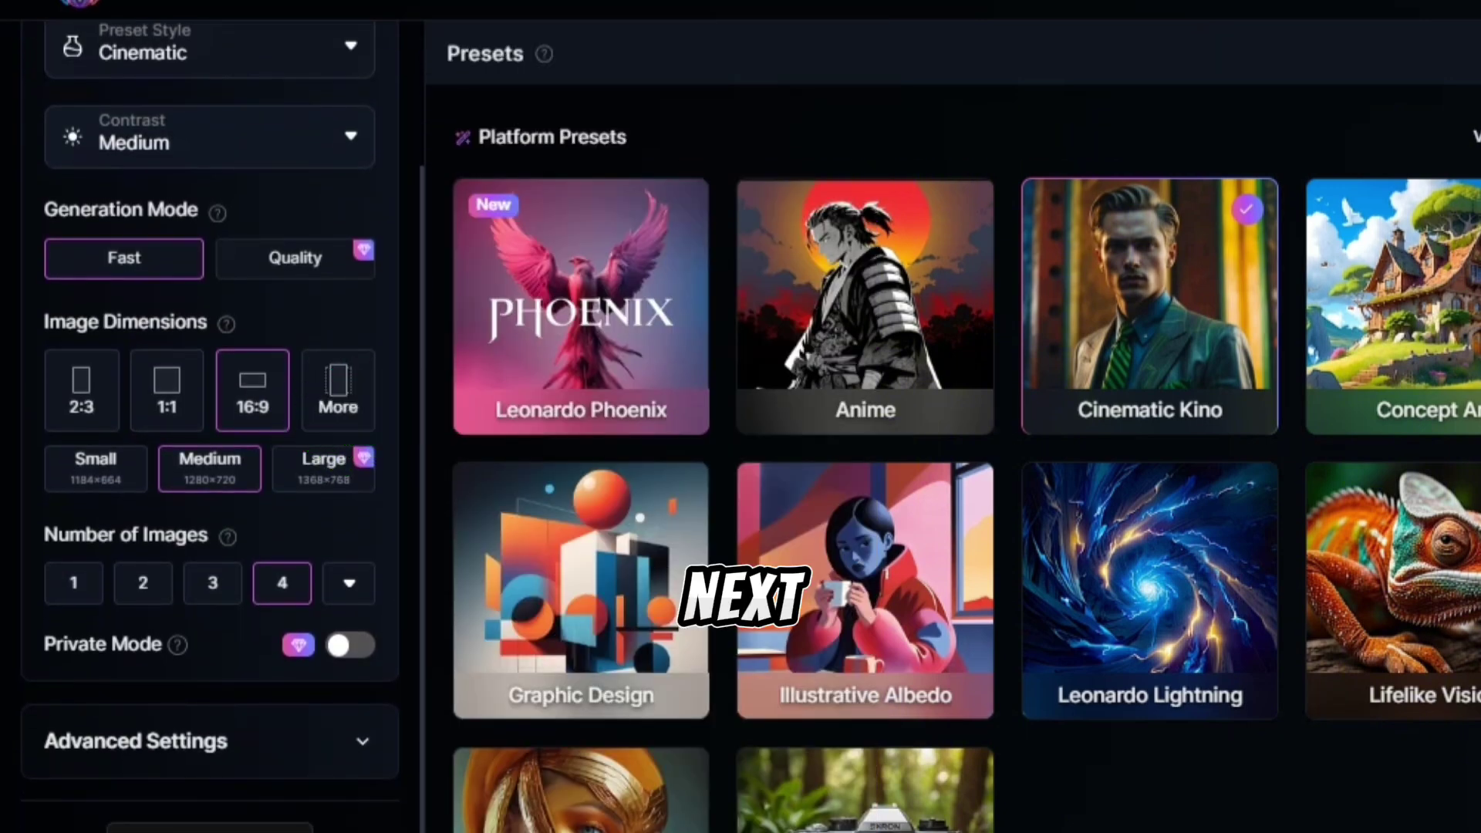
pyautogui.tripleClick(136, 740)
pyautogui.scroll(-5, 208, 463)
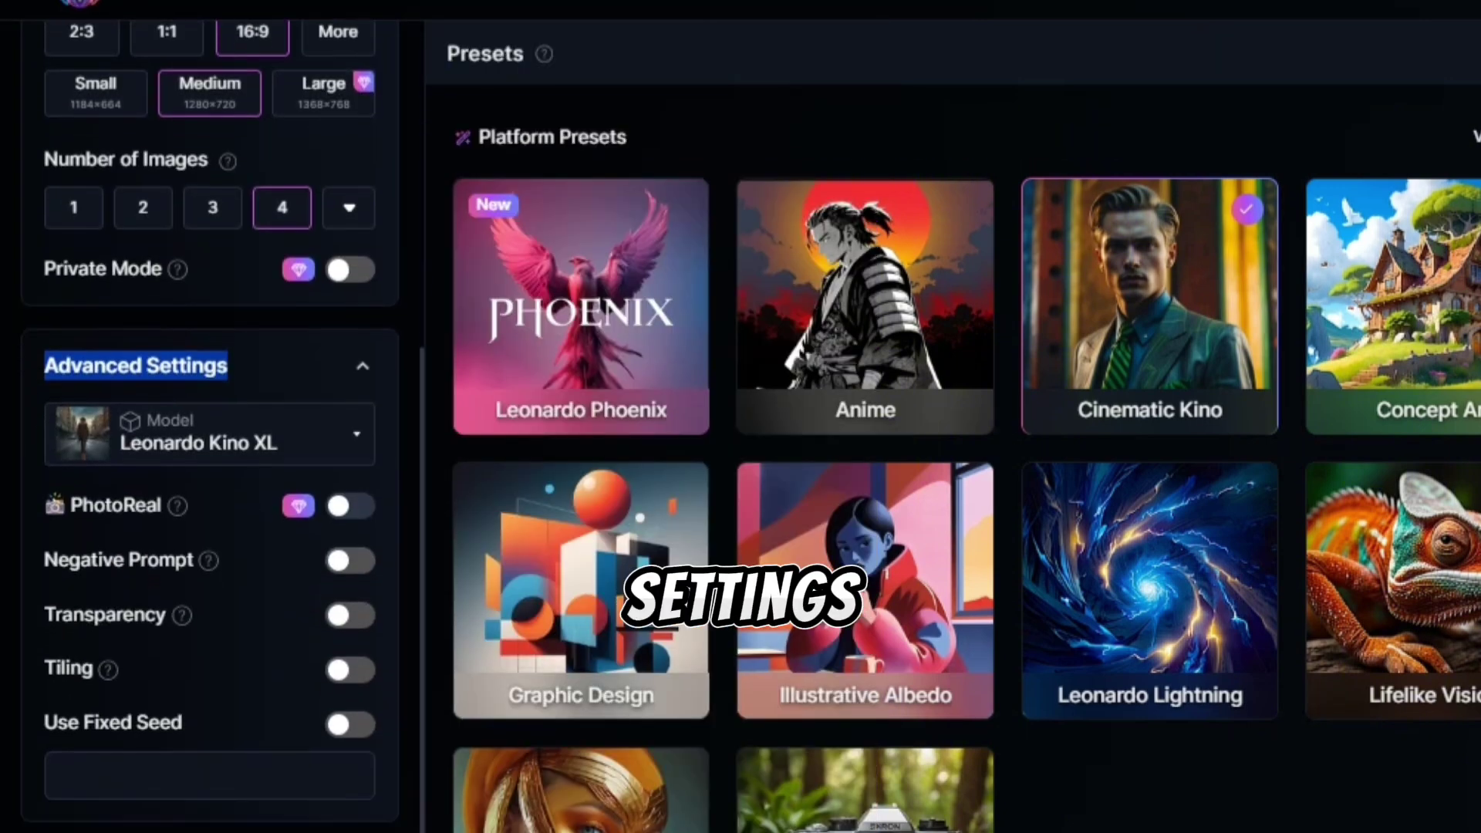
pyautogui.scroll(-1, 209, 424)
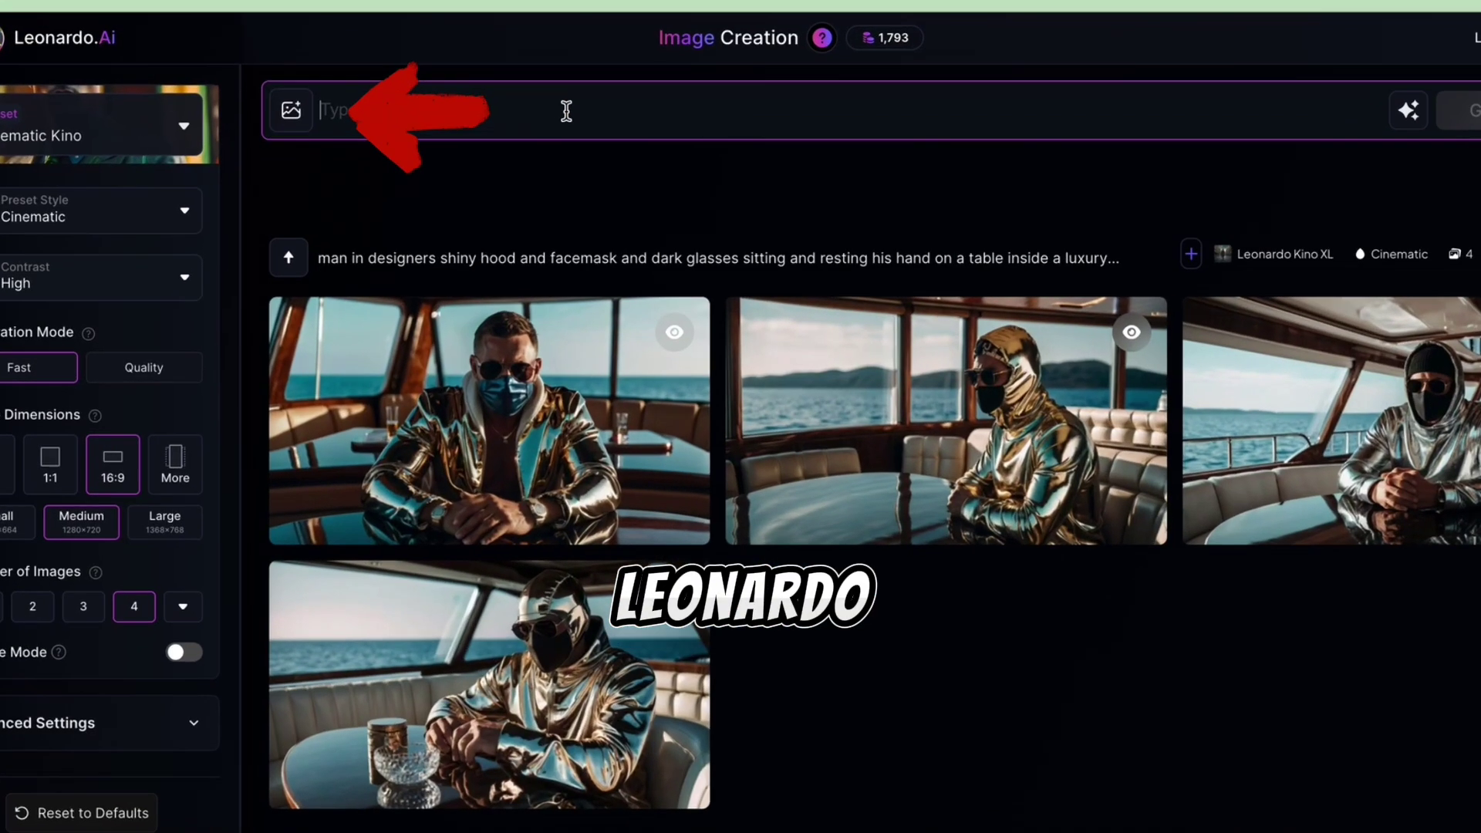
# Paste the prompt for a 24-28-year-old pink-haired European influencer's room selfie and generate.
pyautogui.write('create an image of a young beautiful European influencer lady with pink hair between age of 24-28 years old in a room taking a selfie')
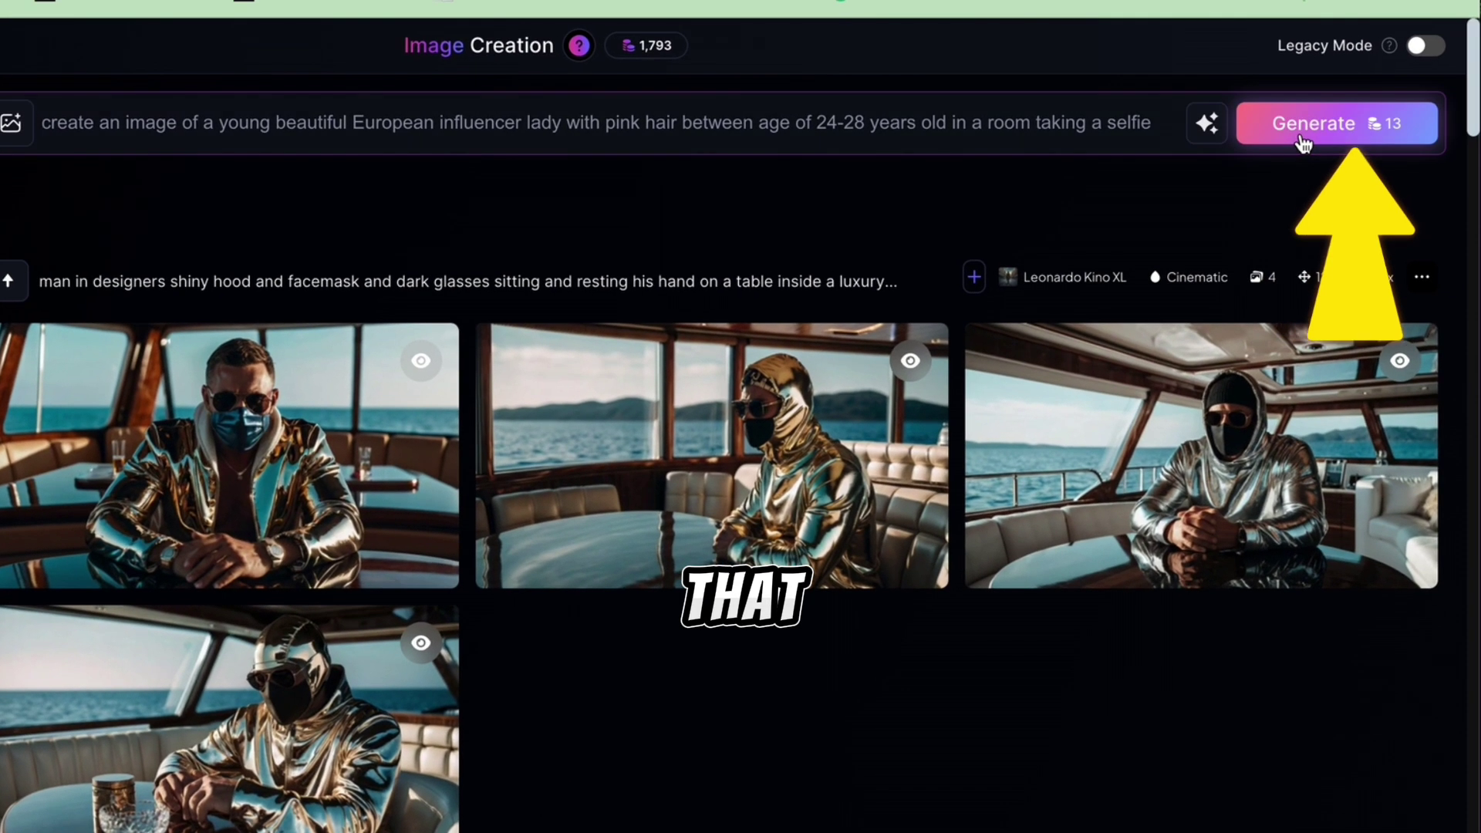
pyautogui.click(1446, 122)
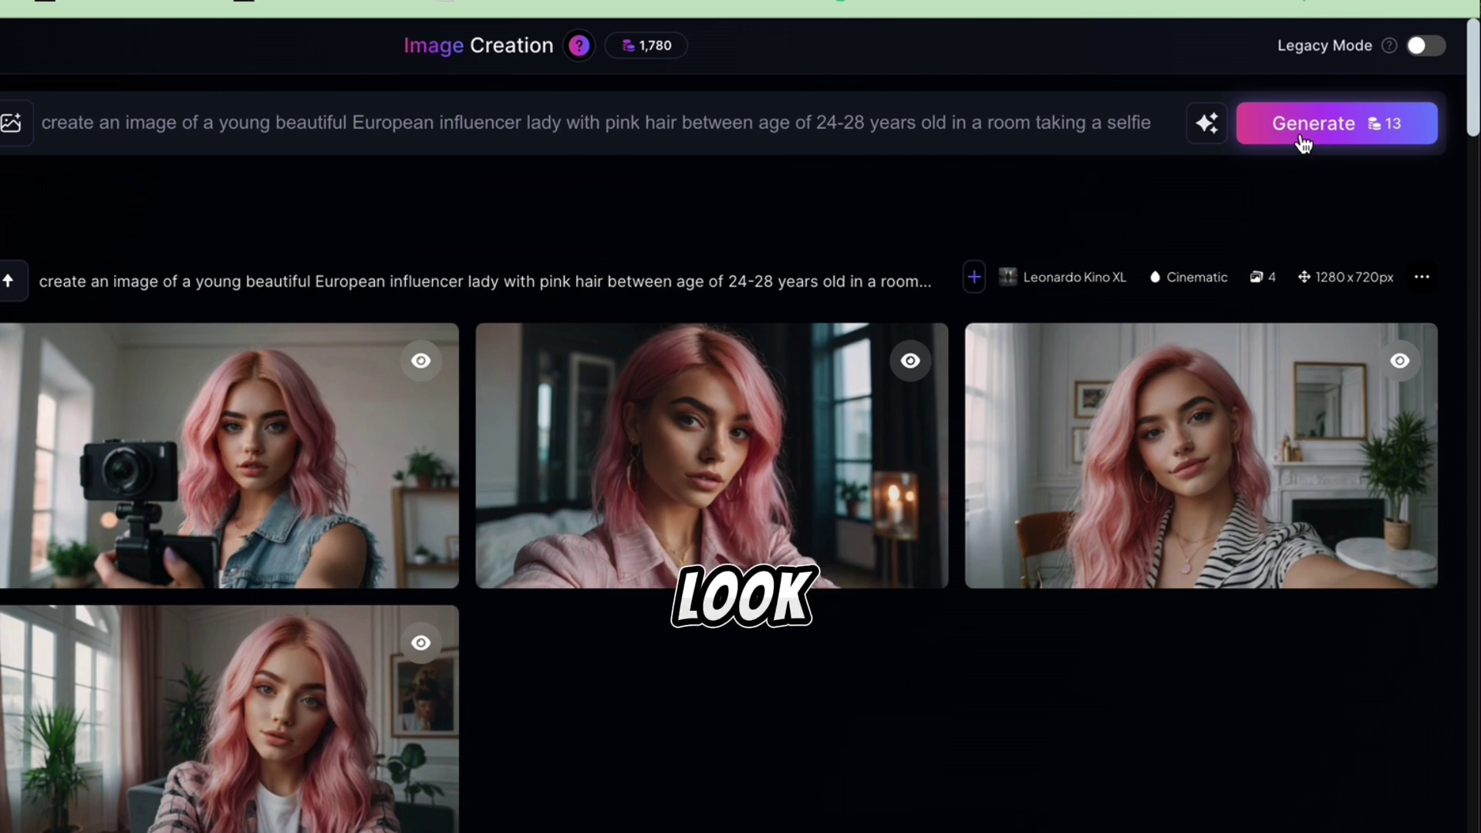
# Enlarge the third pink-haired selfie and browse through the other generated selfies.
pyautogui.click(1129, 403)
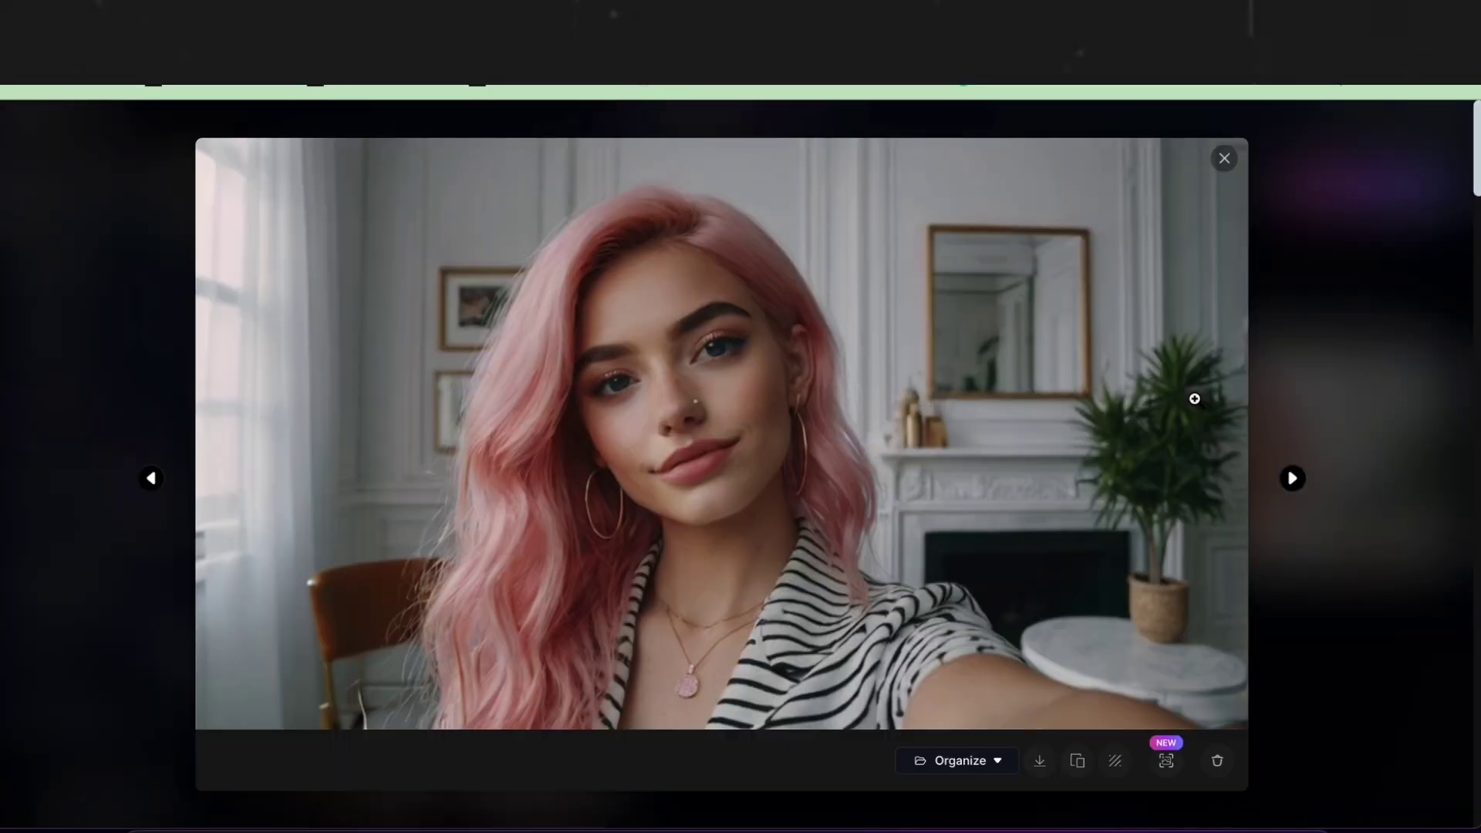
pyautogui.press('Right')
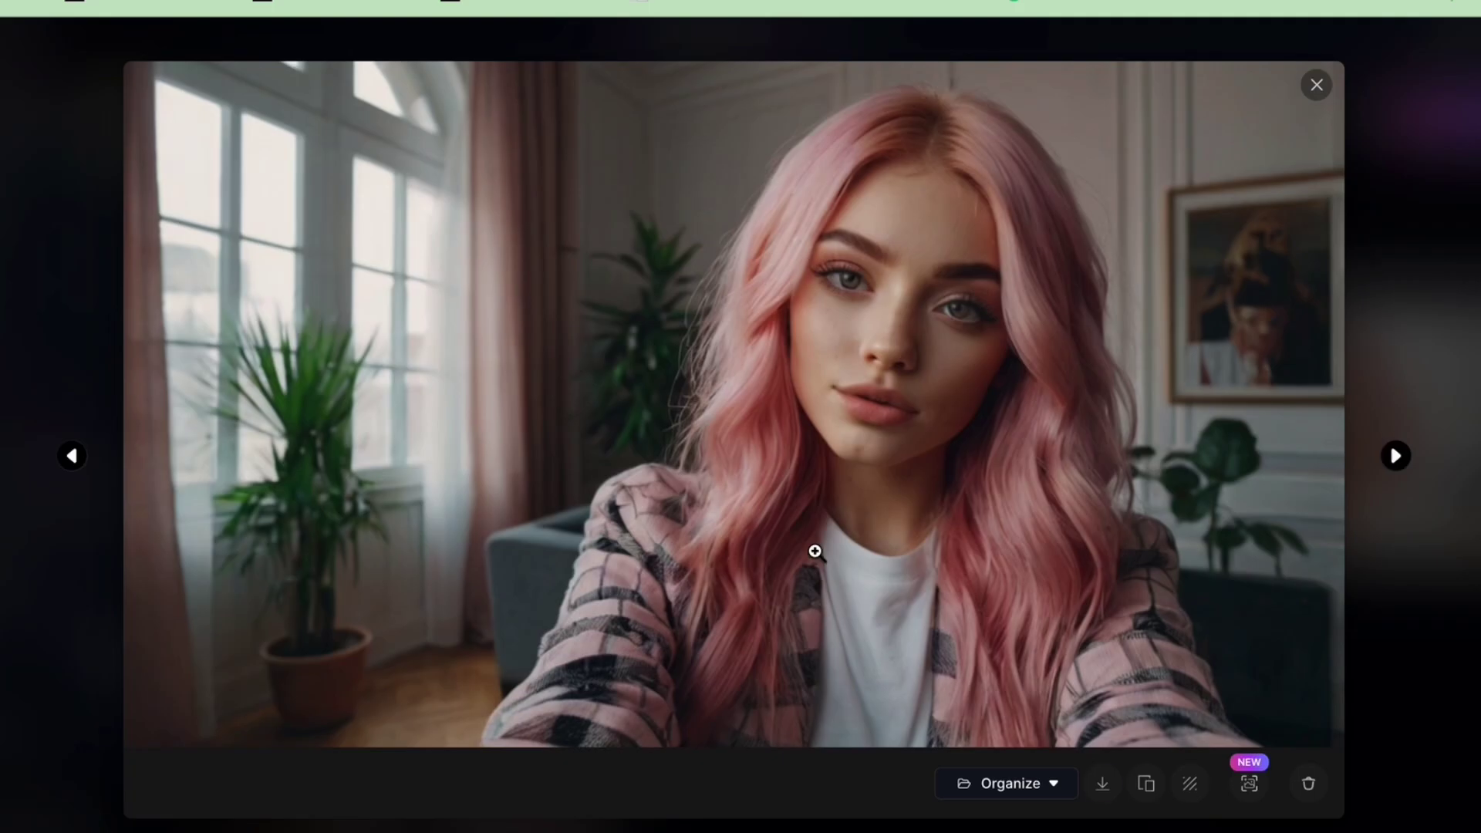
pyautogui.press('Right')
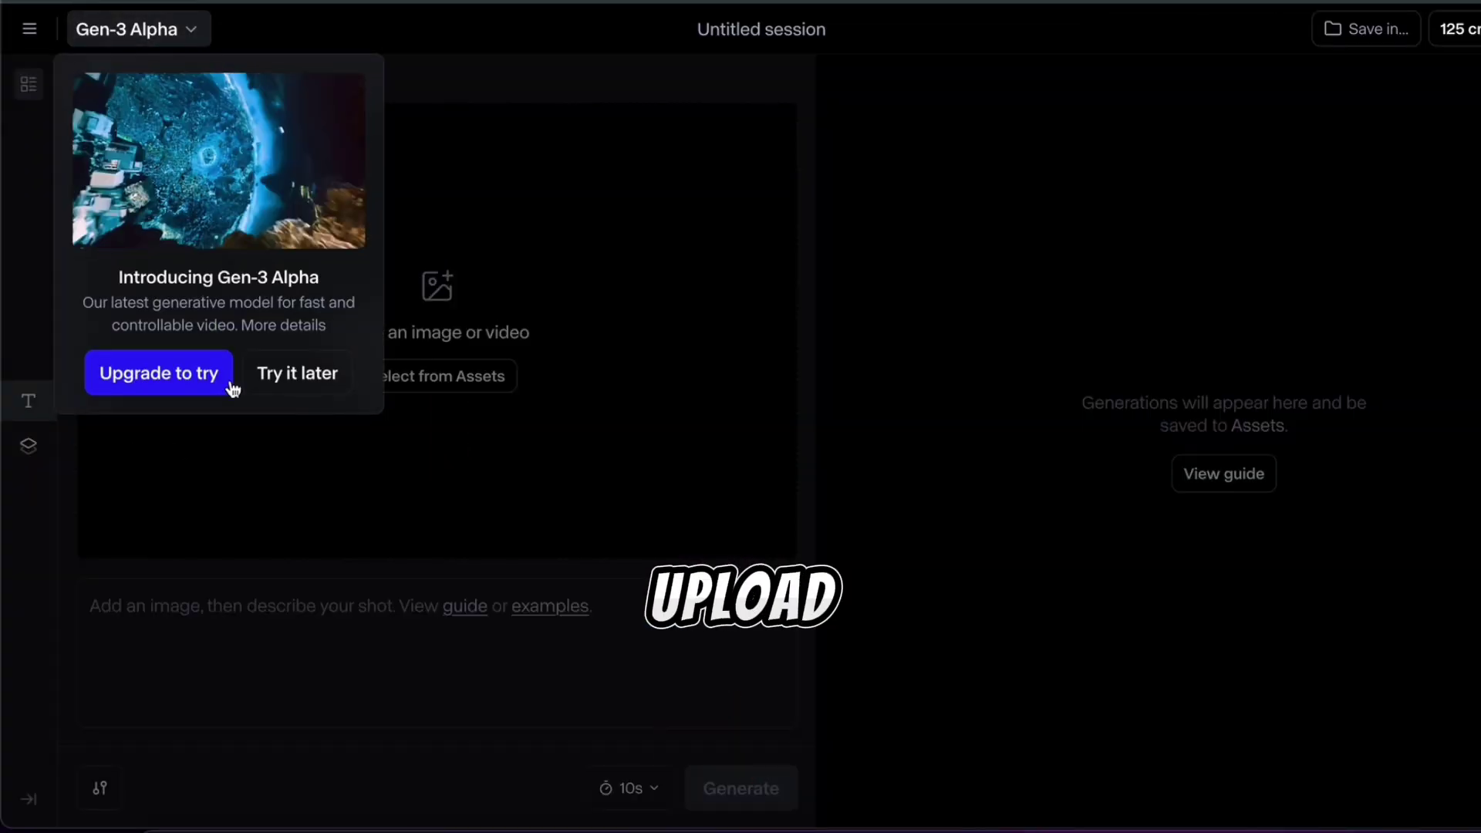
# Upload european_1.jpg from Downloads as the Gen-3 Alpha Turbo starting image.
pyautogui.click(294, 371)
pyautogui.click(423, 379)
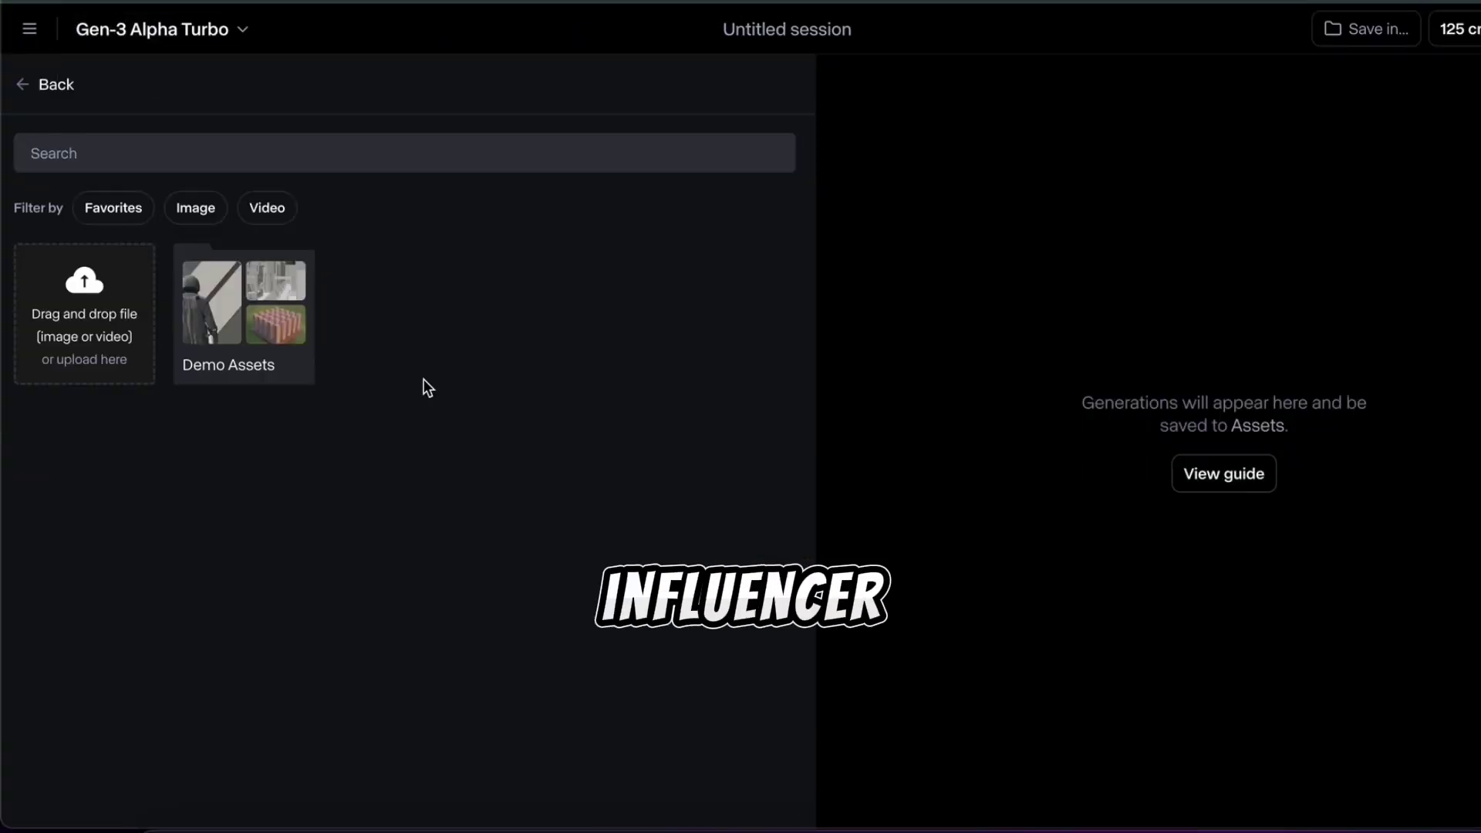
pyautogui.click(91, 324)
pyautogui.click(459, 242)
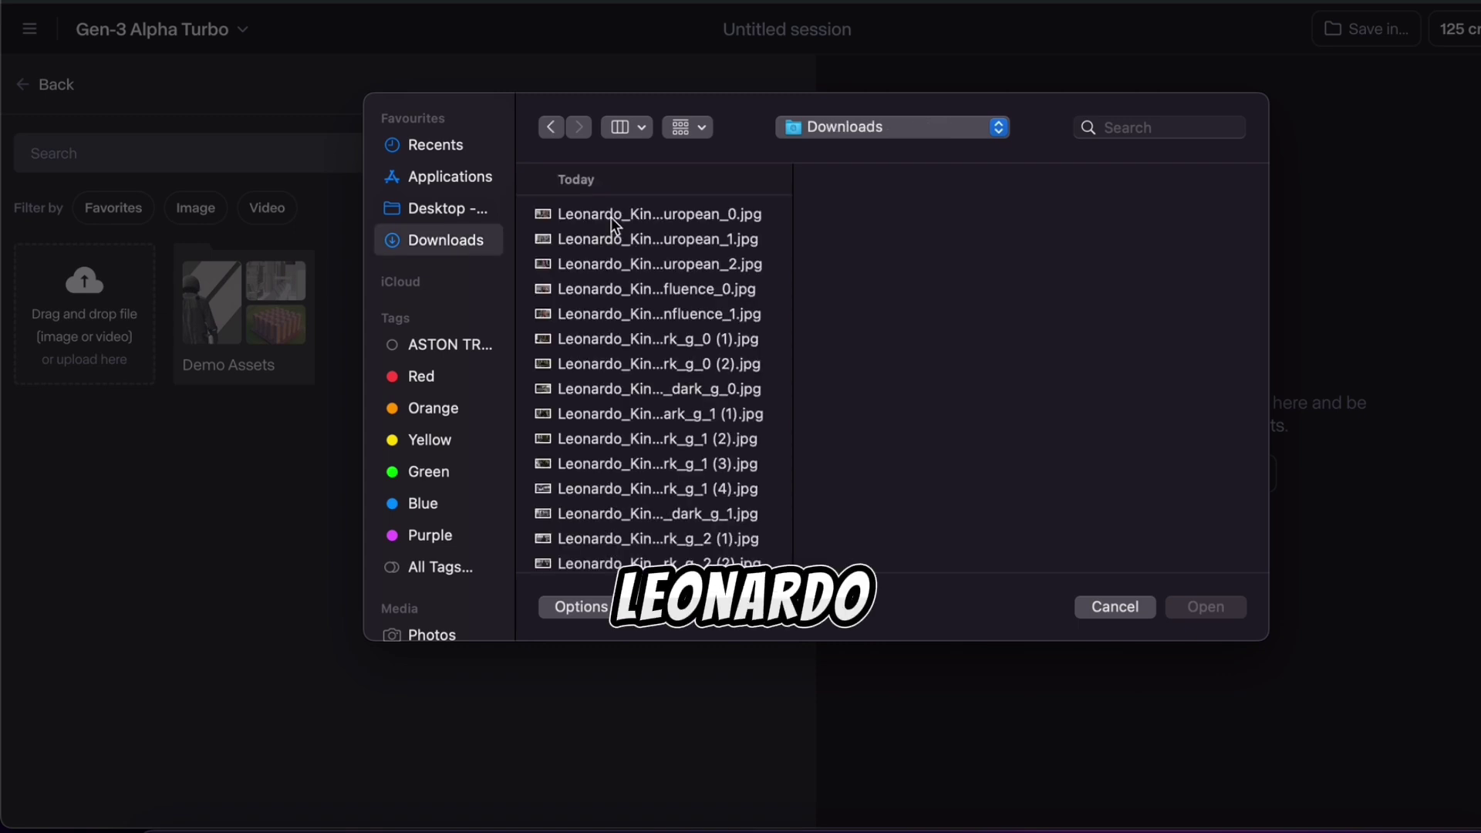
pyautogui.click(610, 216)
pyautogui.press('Down')
pyautogui.click(1186, 609)
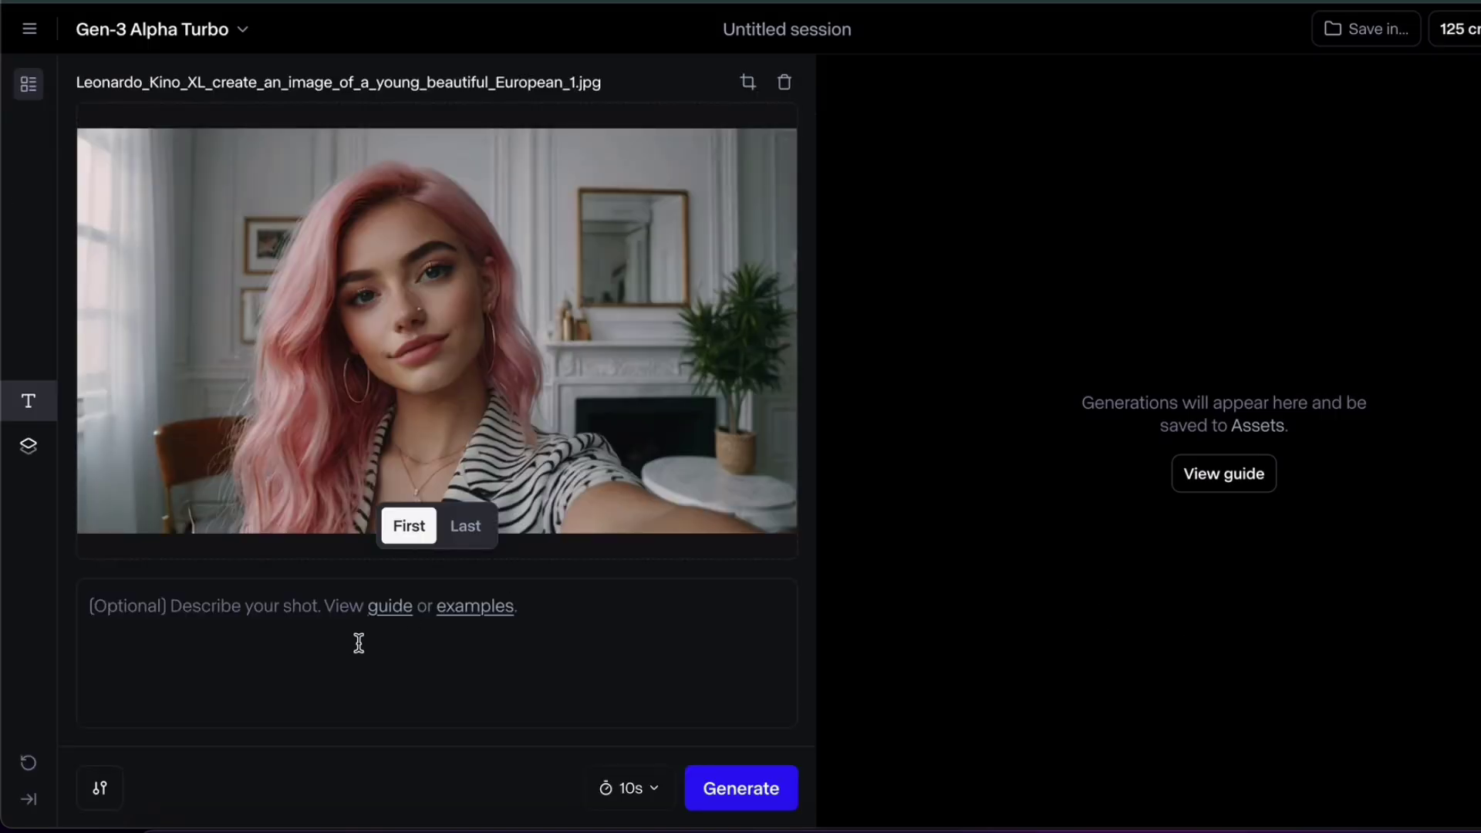
# Generate a clip from the prompt 'she is speaking and smiling and moving round the room' and play it.
pyautogui.click(188, 613)
pyautogui.write('she is speaking and smiling and mo')
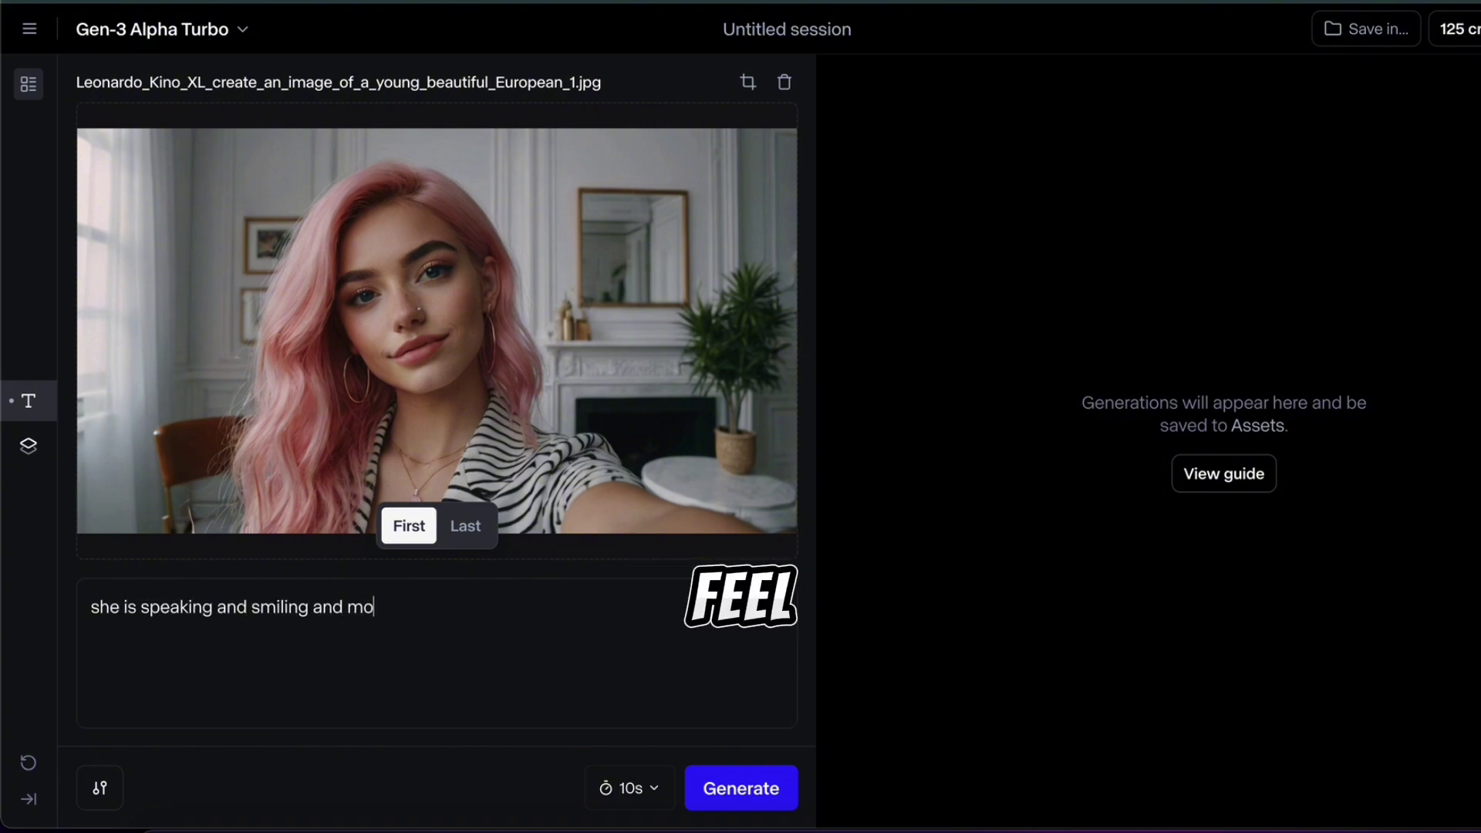
pyautogui.write('ving round the room with eyes blinking')
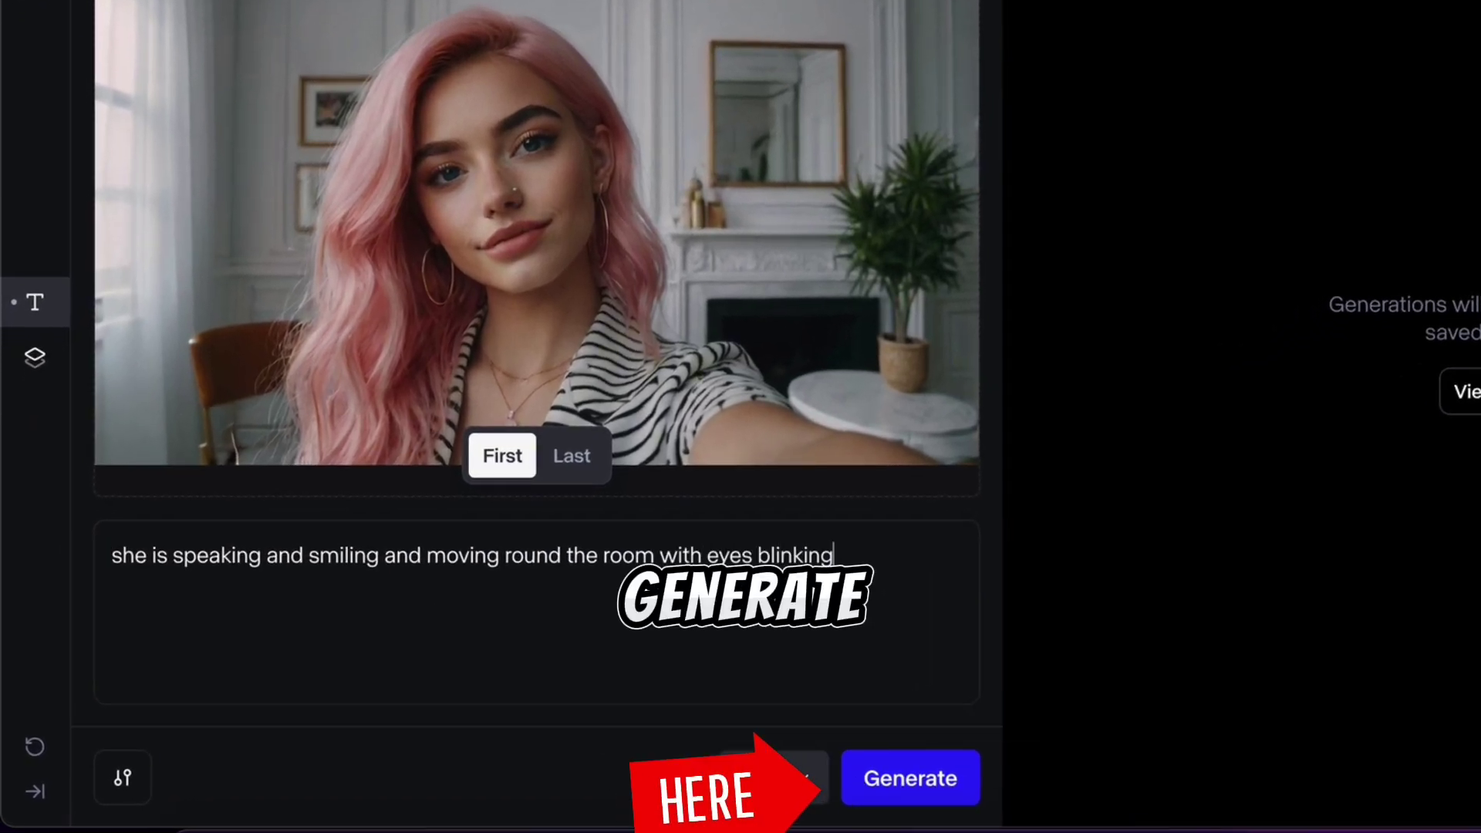
pyautogui.click(935, 780)
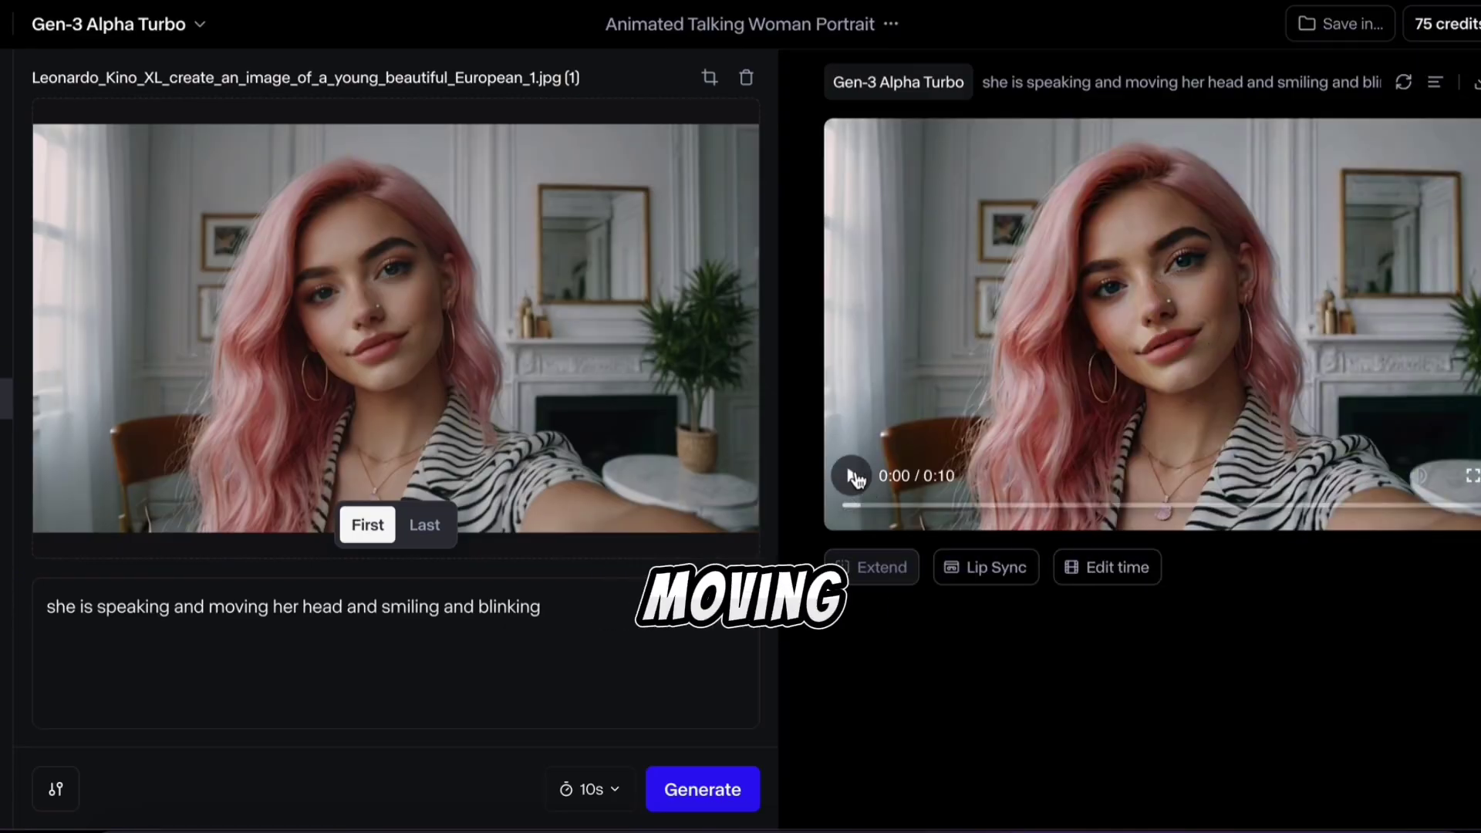
pyautogui.click(853, 476)
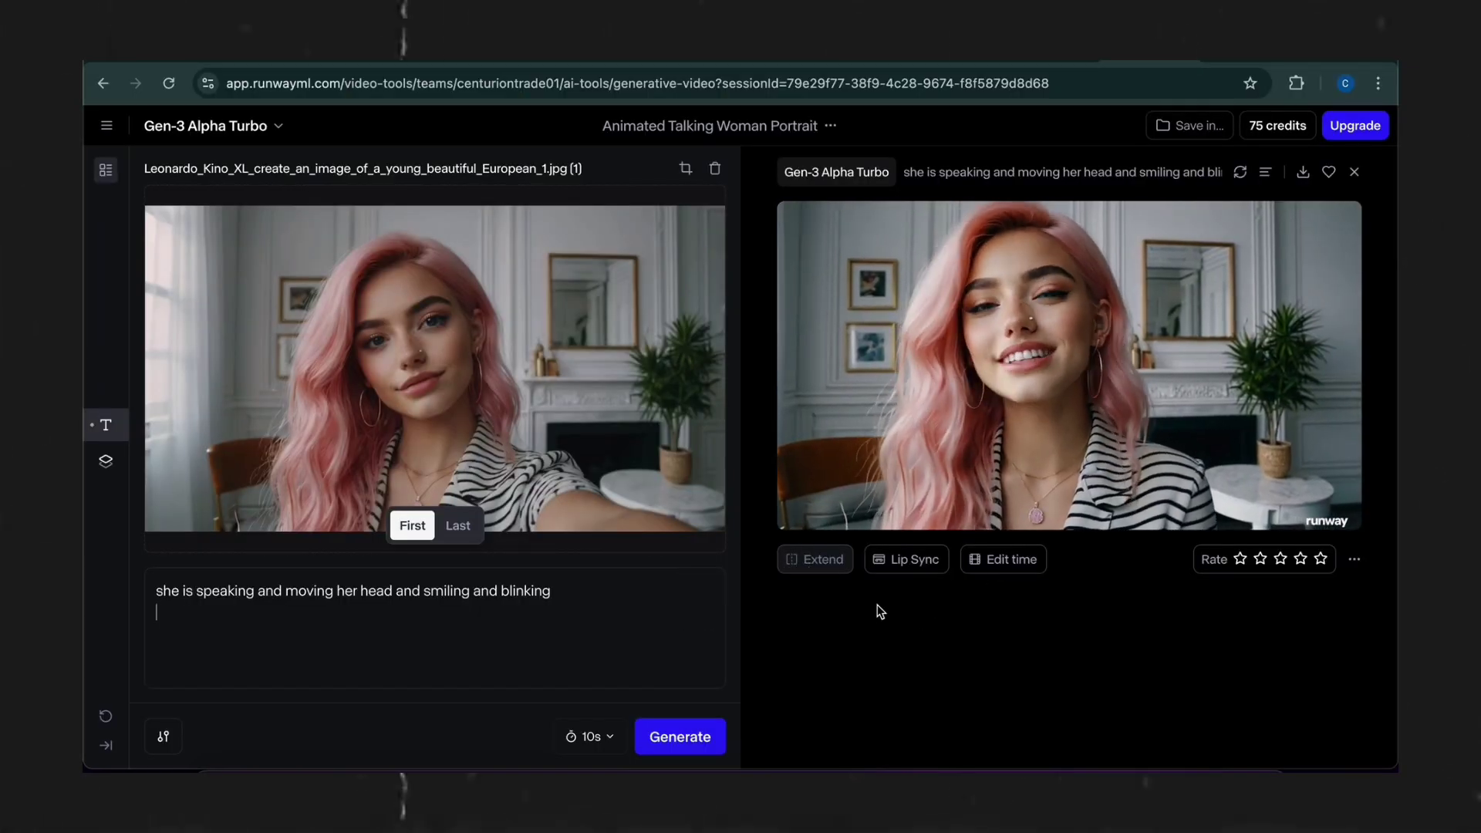
# Lip-sync the video to the 'Hi there, My name is Jenny' welcome script using the Katie voice.
pyautogui.click(898, 560)
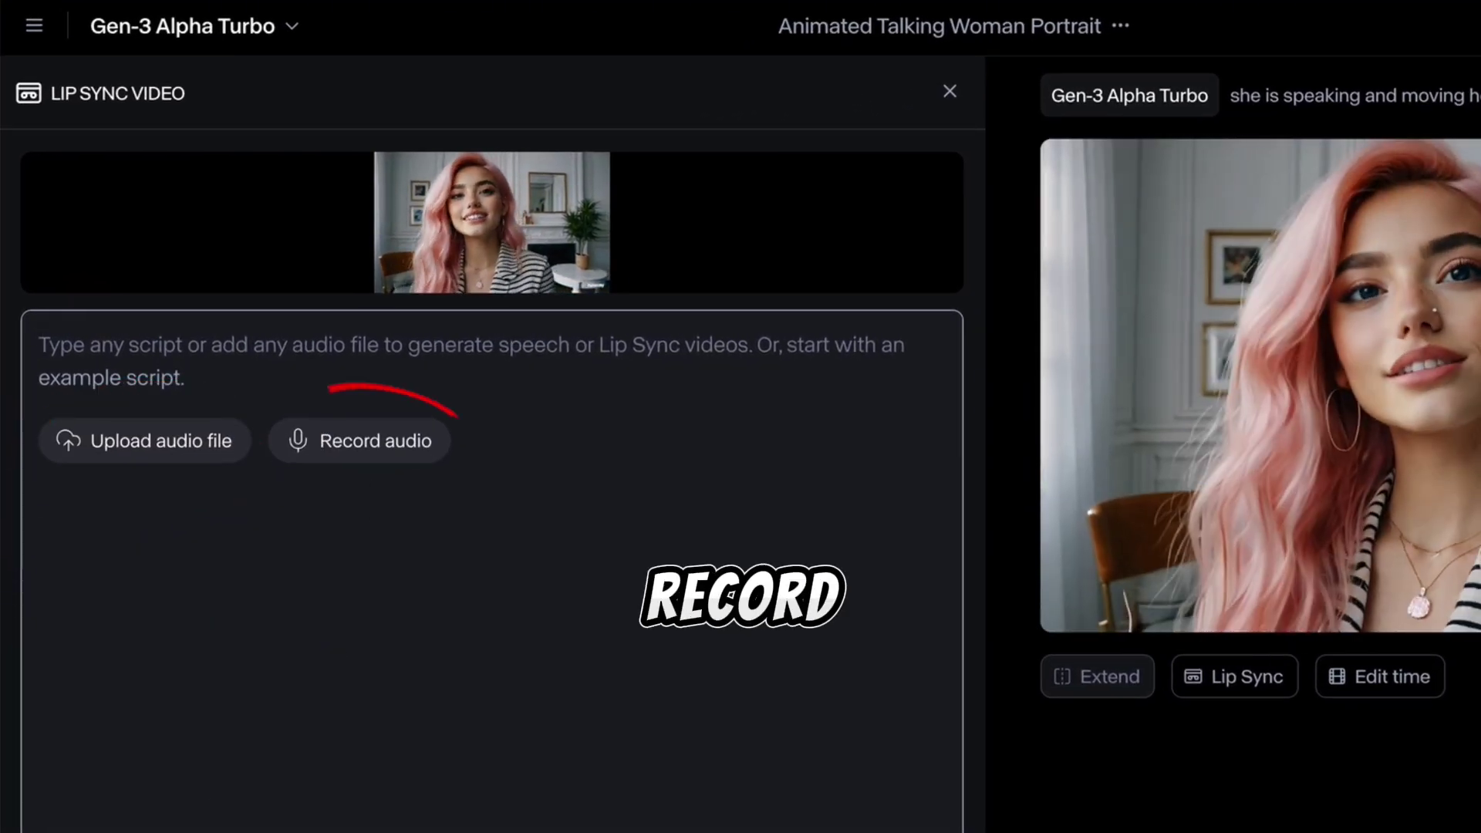
pyautogui.click(78, 345)
pyautogui.write('Hi there, My name is Jenny, you are welcome to my channel, Today i have a surprise for all of my lo')
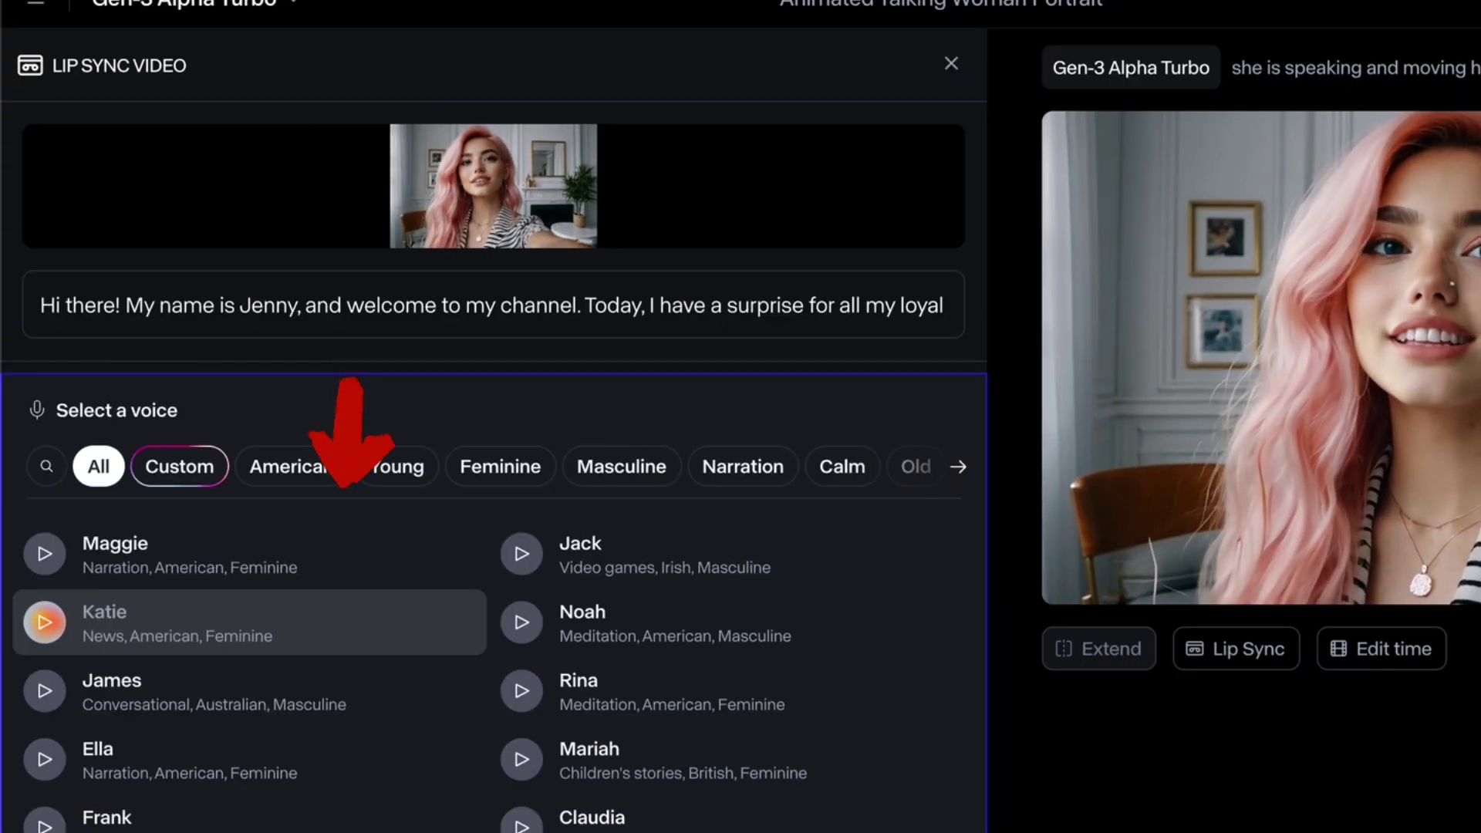
pyautogui.click(49, 553)
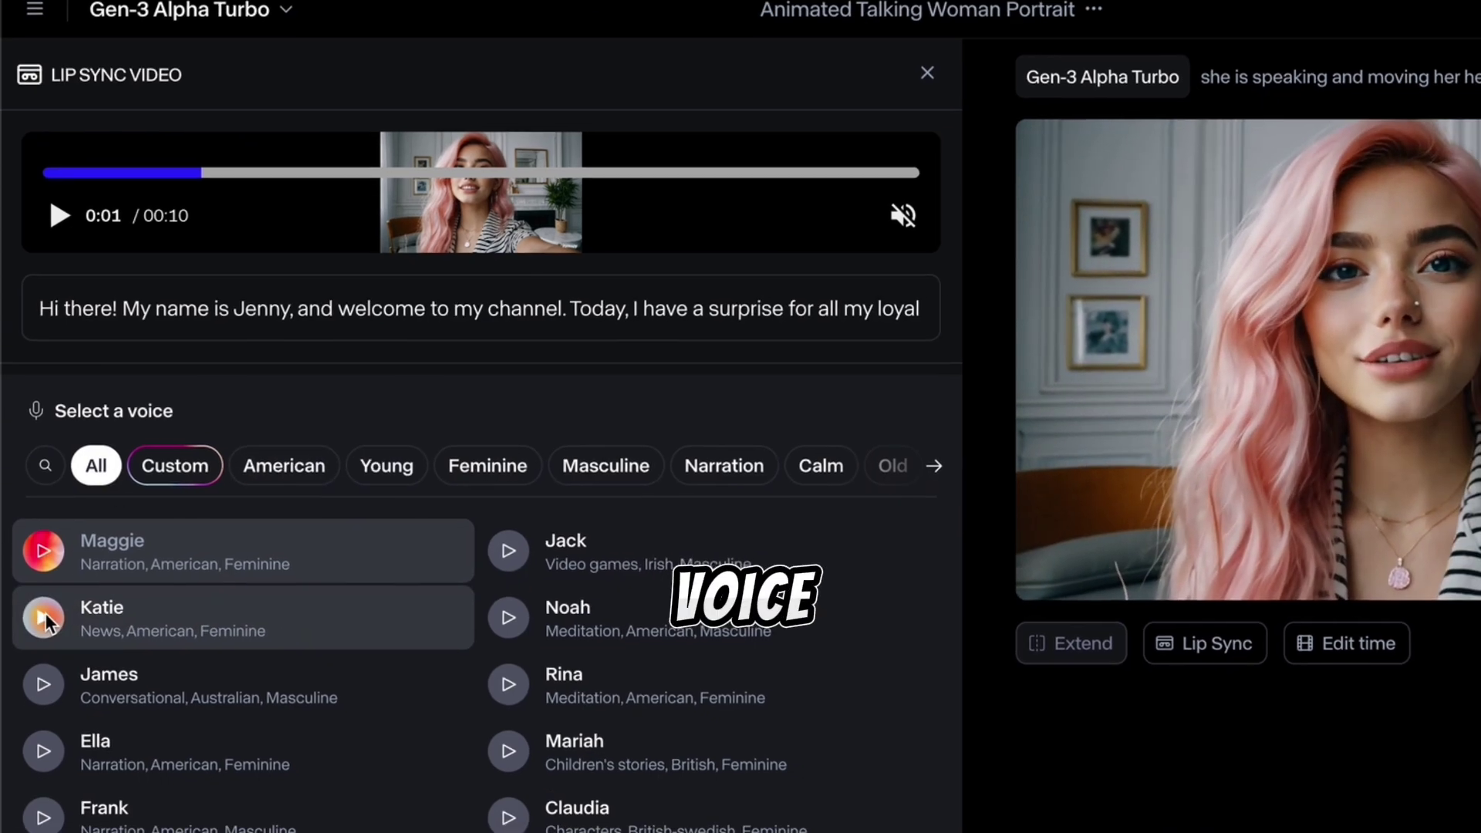
pyautogui.click(43, 617)
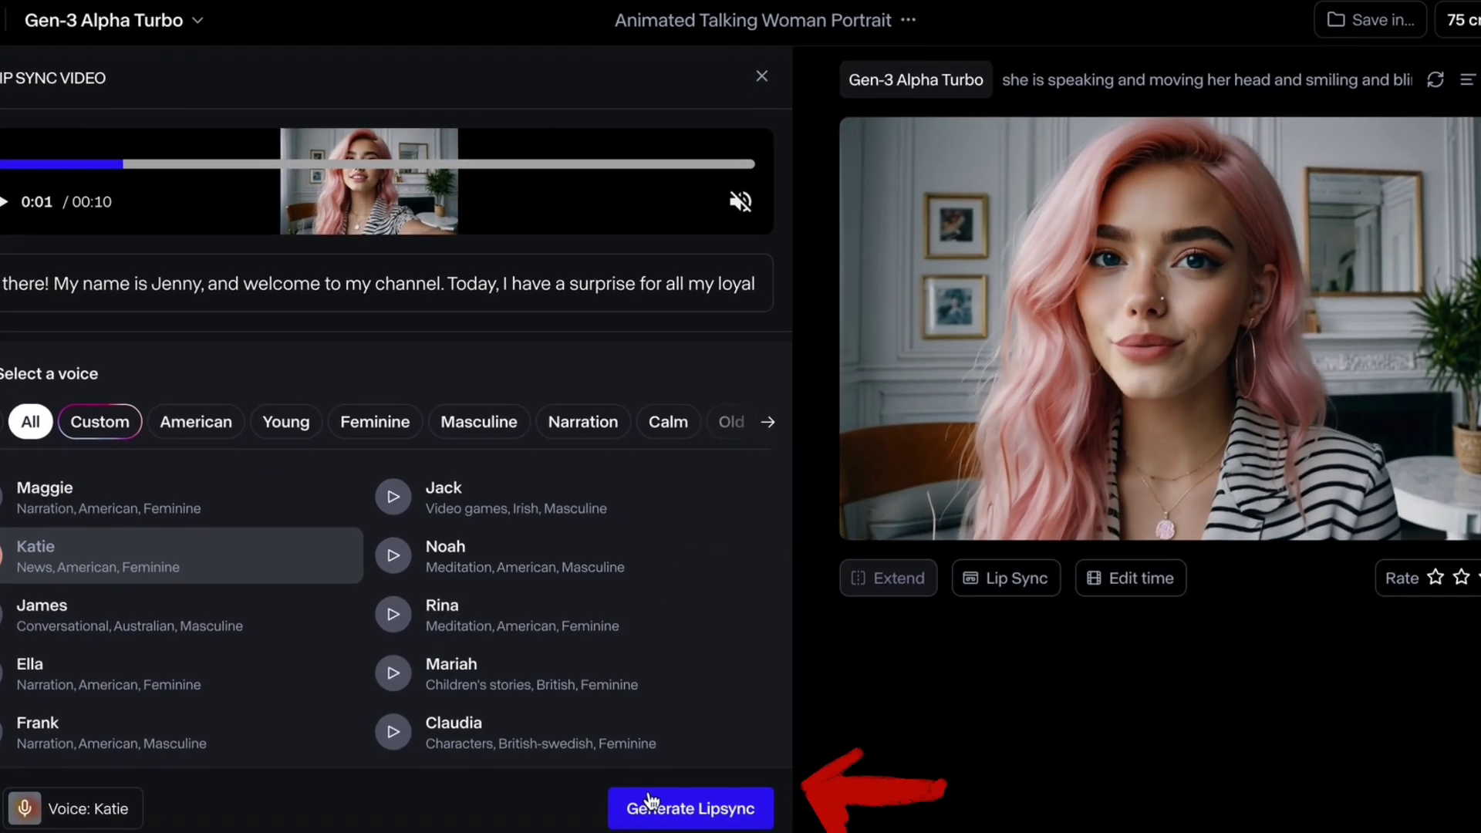
pyautogui.click(691, 817)
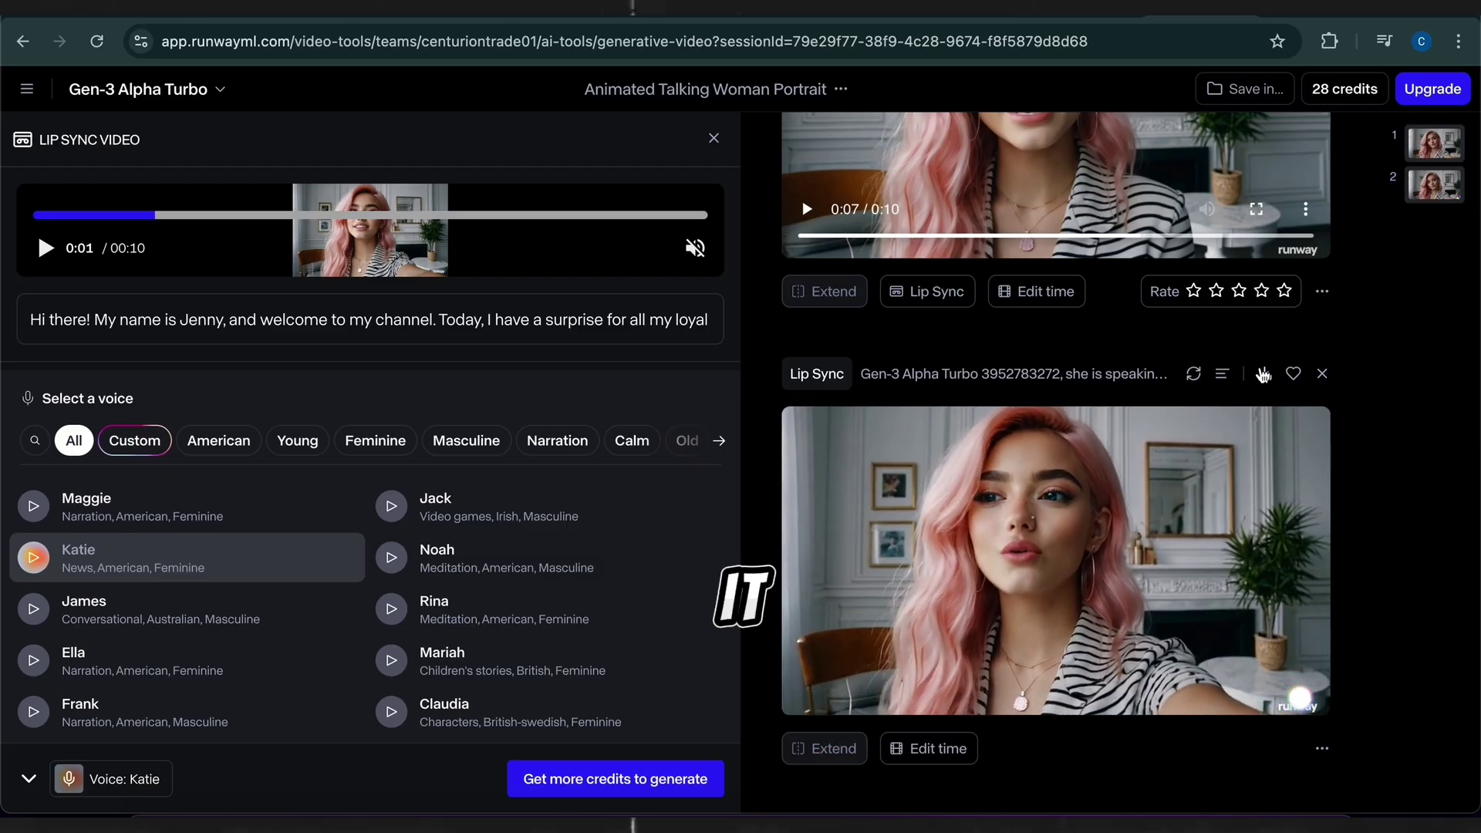
# Pause the lip-synced video of the pink-haired woman after reviewing it.
pyautogui.click(807, 667)
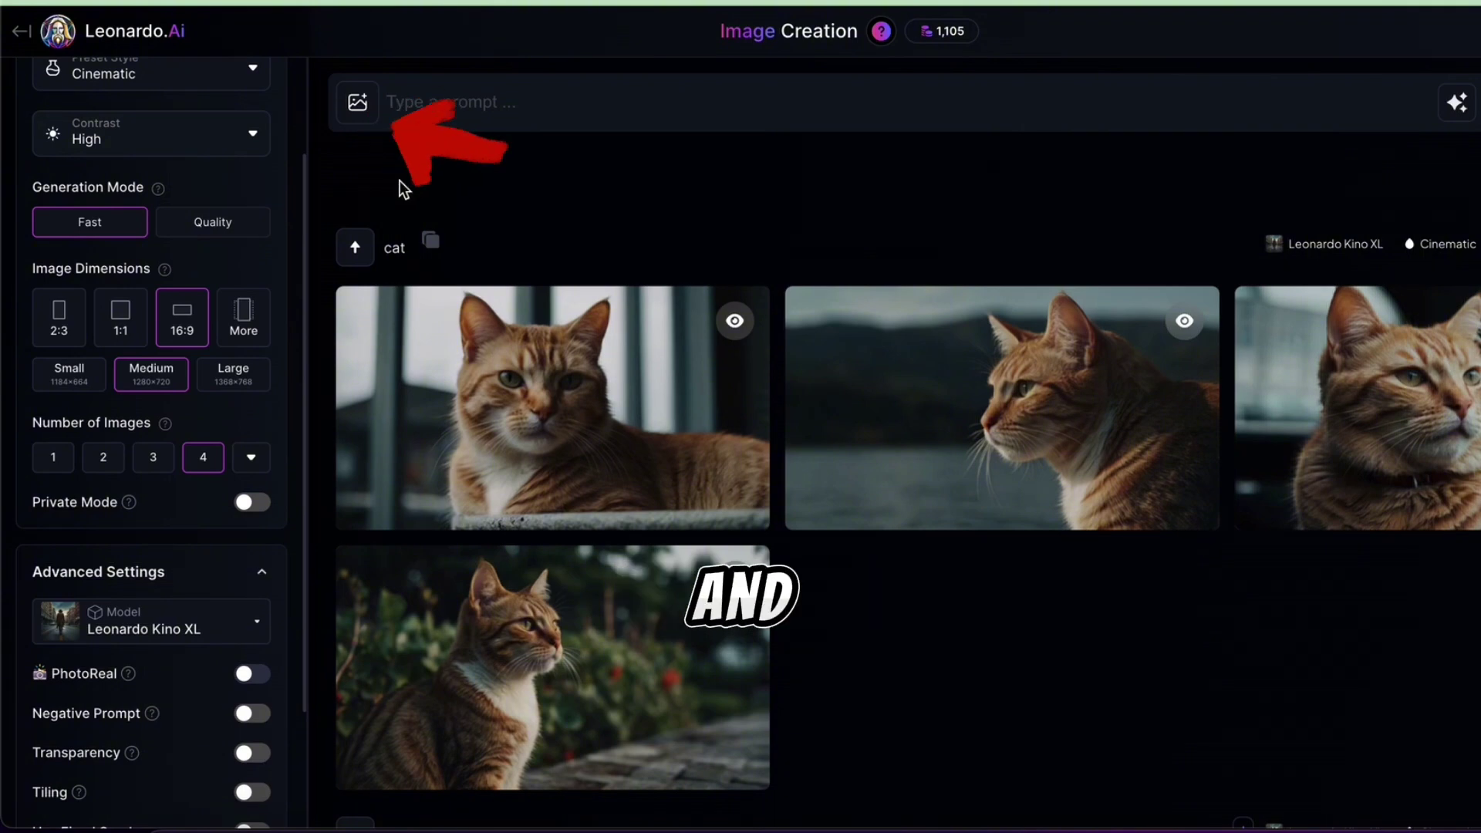
# Use the pink-haired image as Character Reference and generate 'Create image of her in a luxuri taking a selfie'.
pyautogui.click(357, 102)
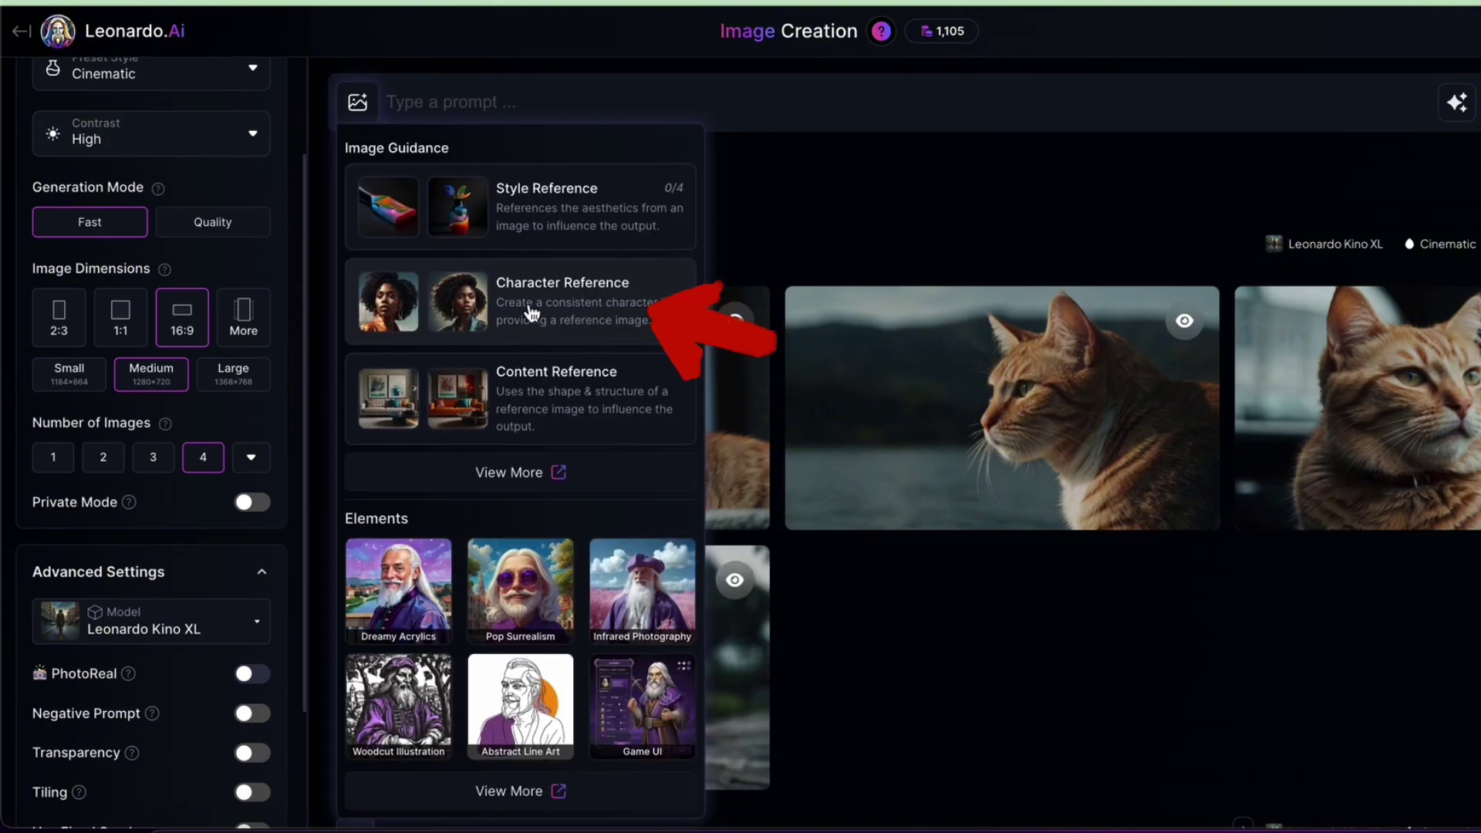
pyautogui.click(531, 312)
pyautogui.click(339, 328)
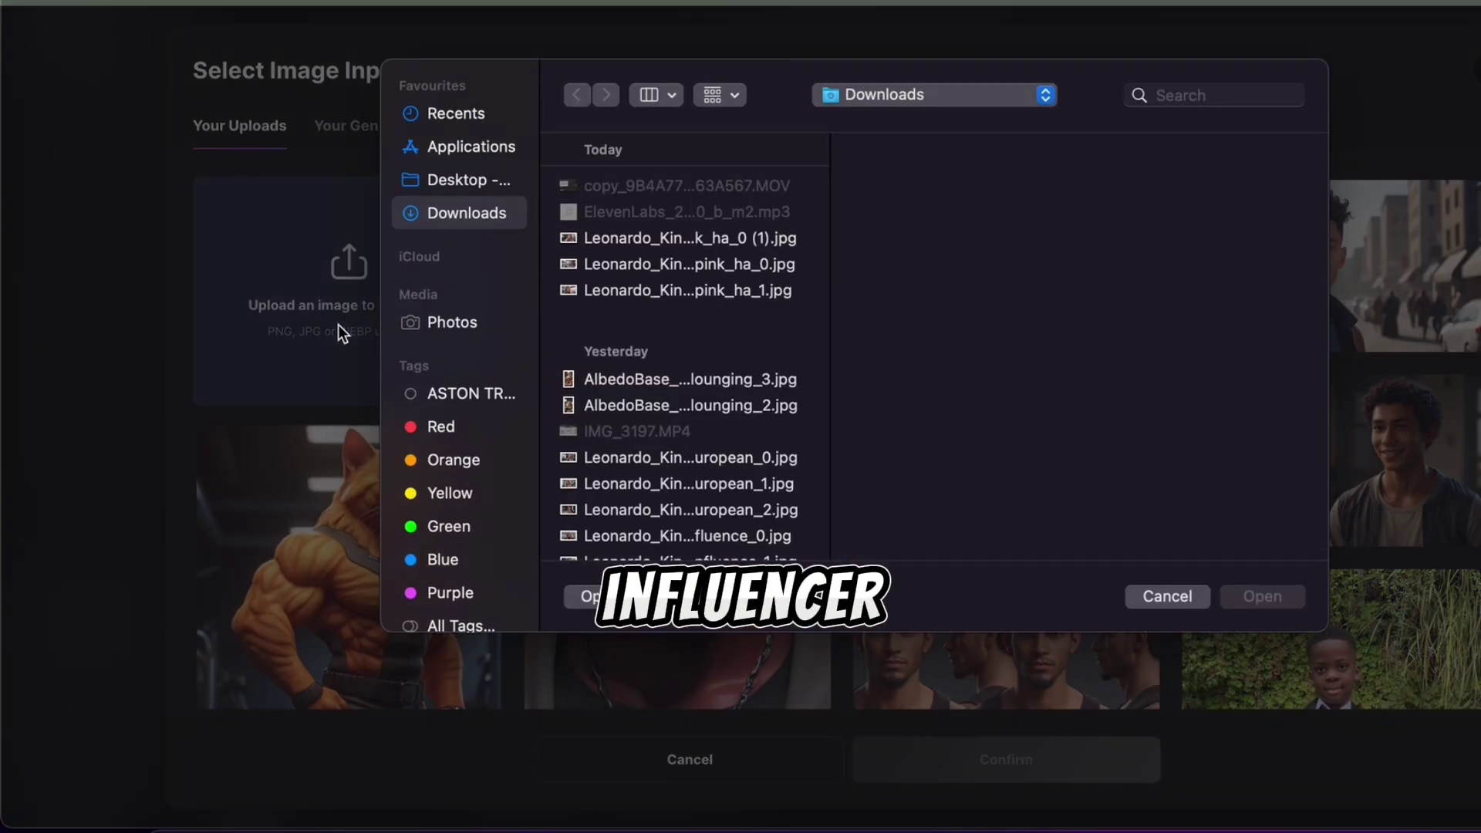
pyautogui.click(686, 484)
pyautogui.click(1262, 597)
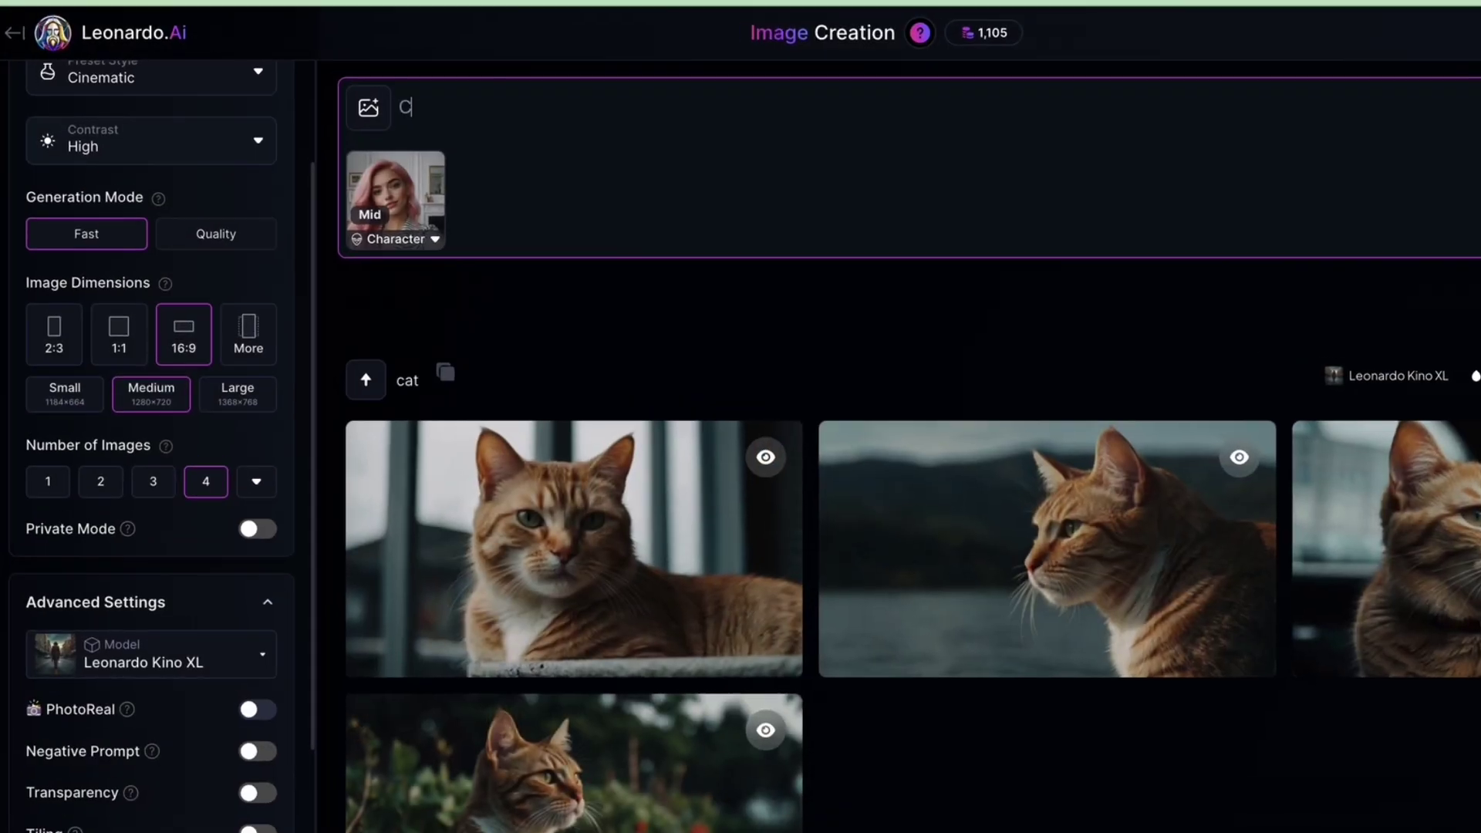
pyautogui.write('Create image of her in')
pyautogui.write(' a luxuri taking a selfie')
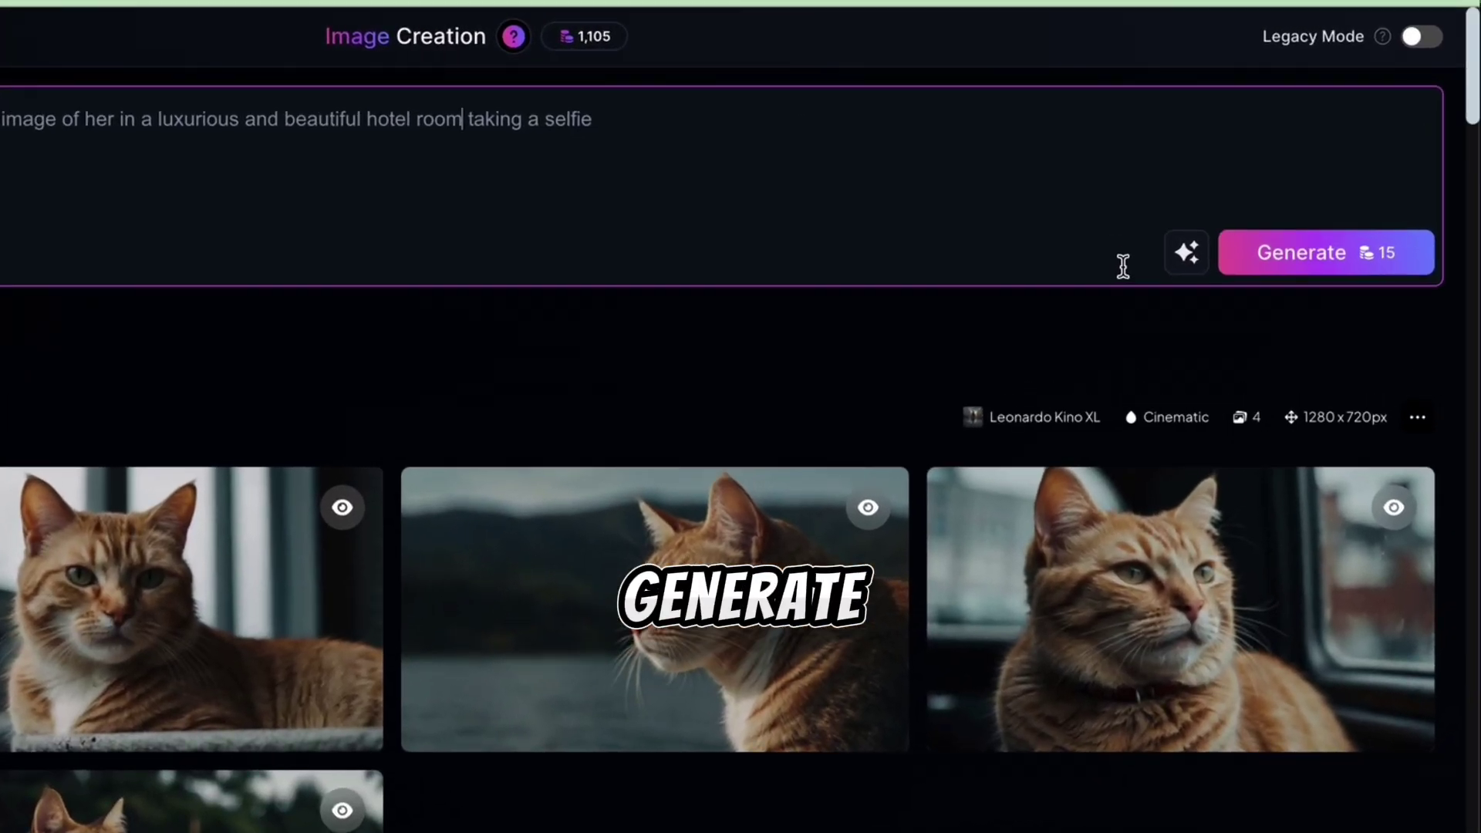
pyautogui.click(1309, 266)
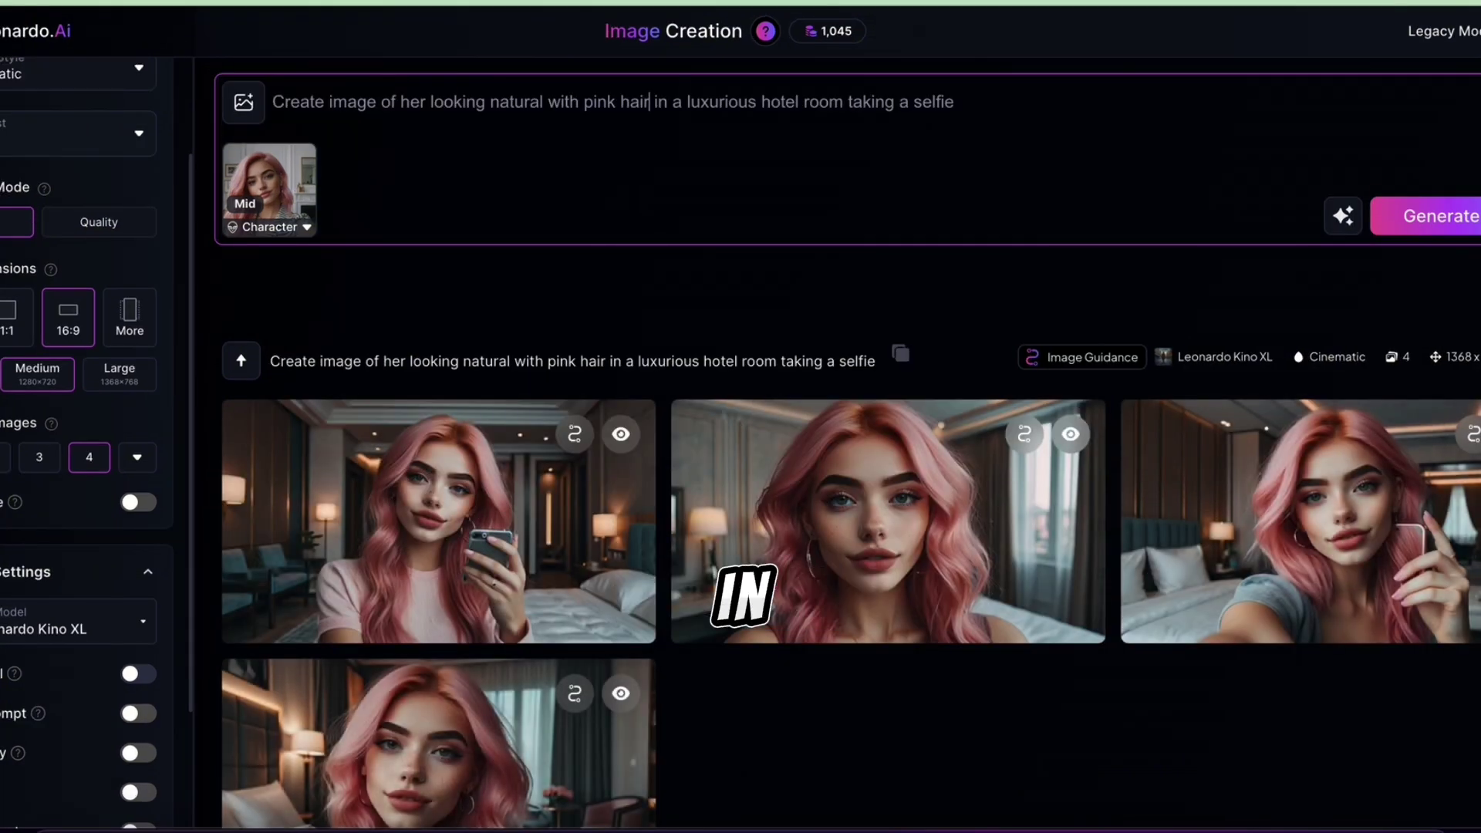
# Scroll through the four hotel-room selfies and enlarge the fourth one.
pyautogui.scroll(-2, 847, 444)
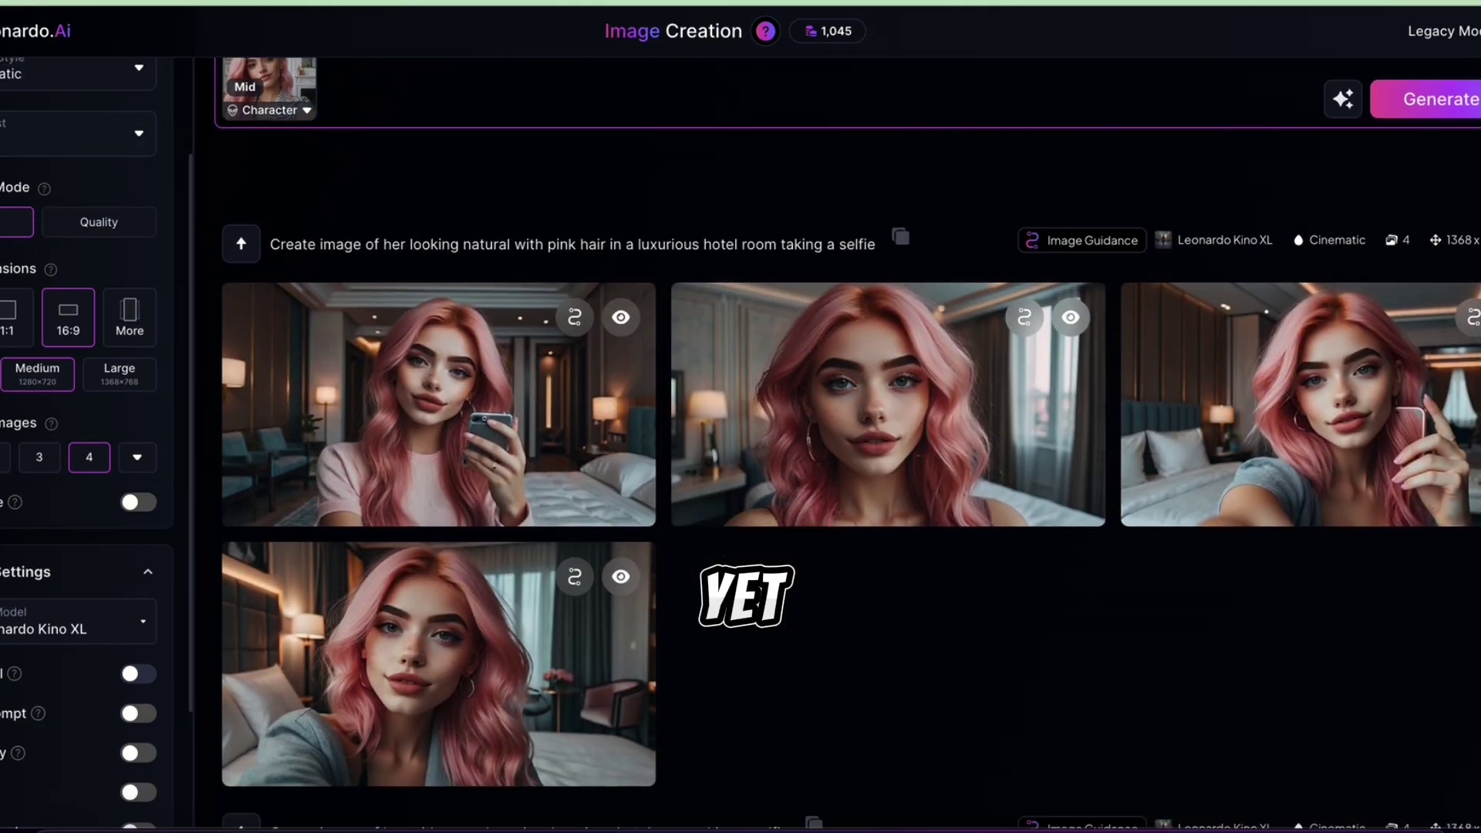
pyautogui.scroll(-1, 847, 443)
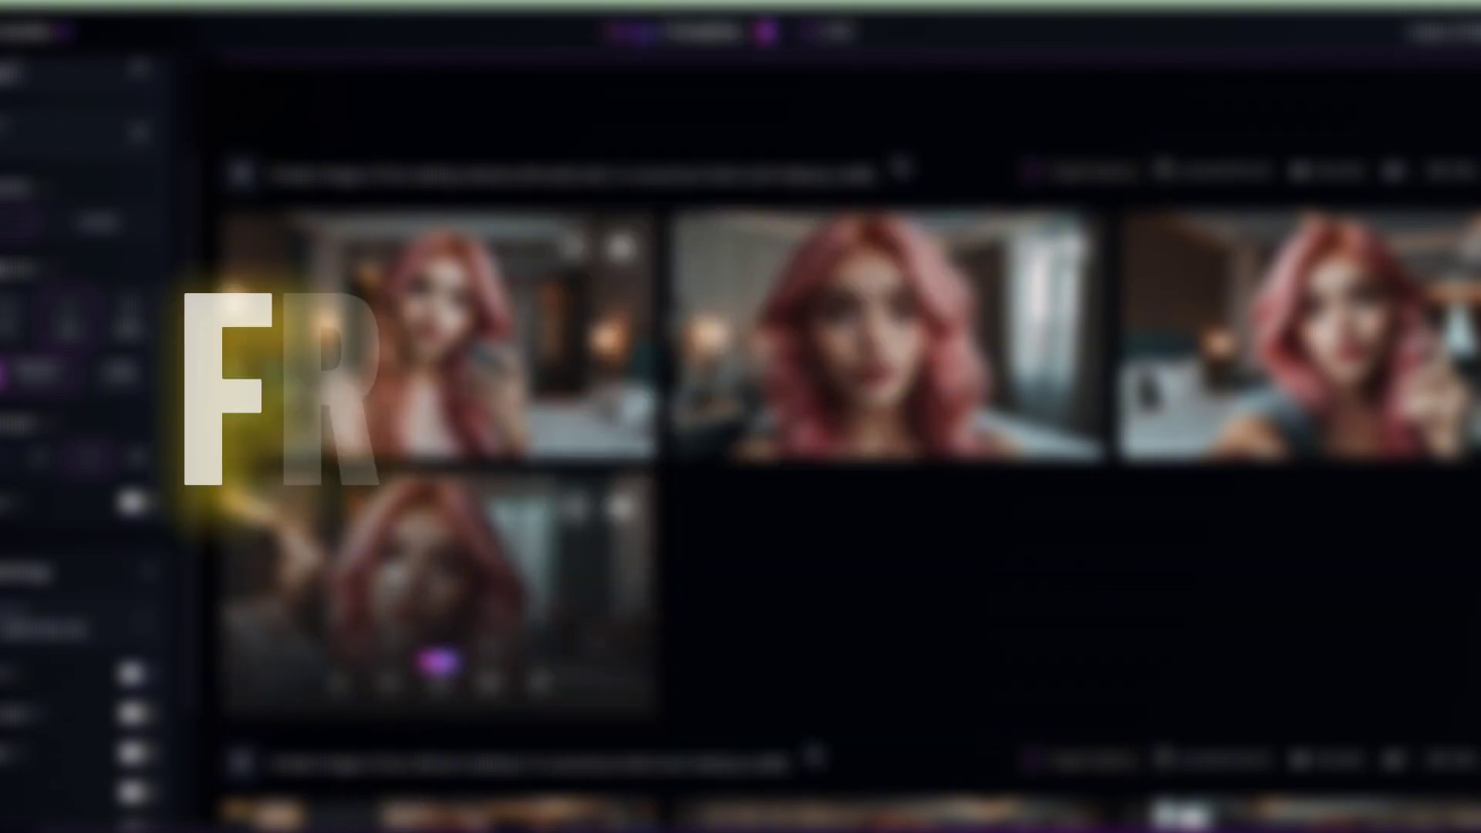
pyautogui.click(440, 595)
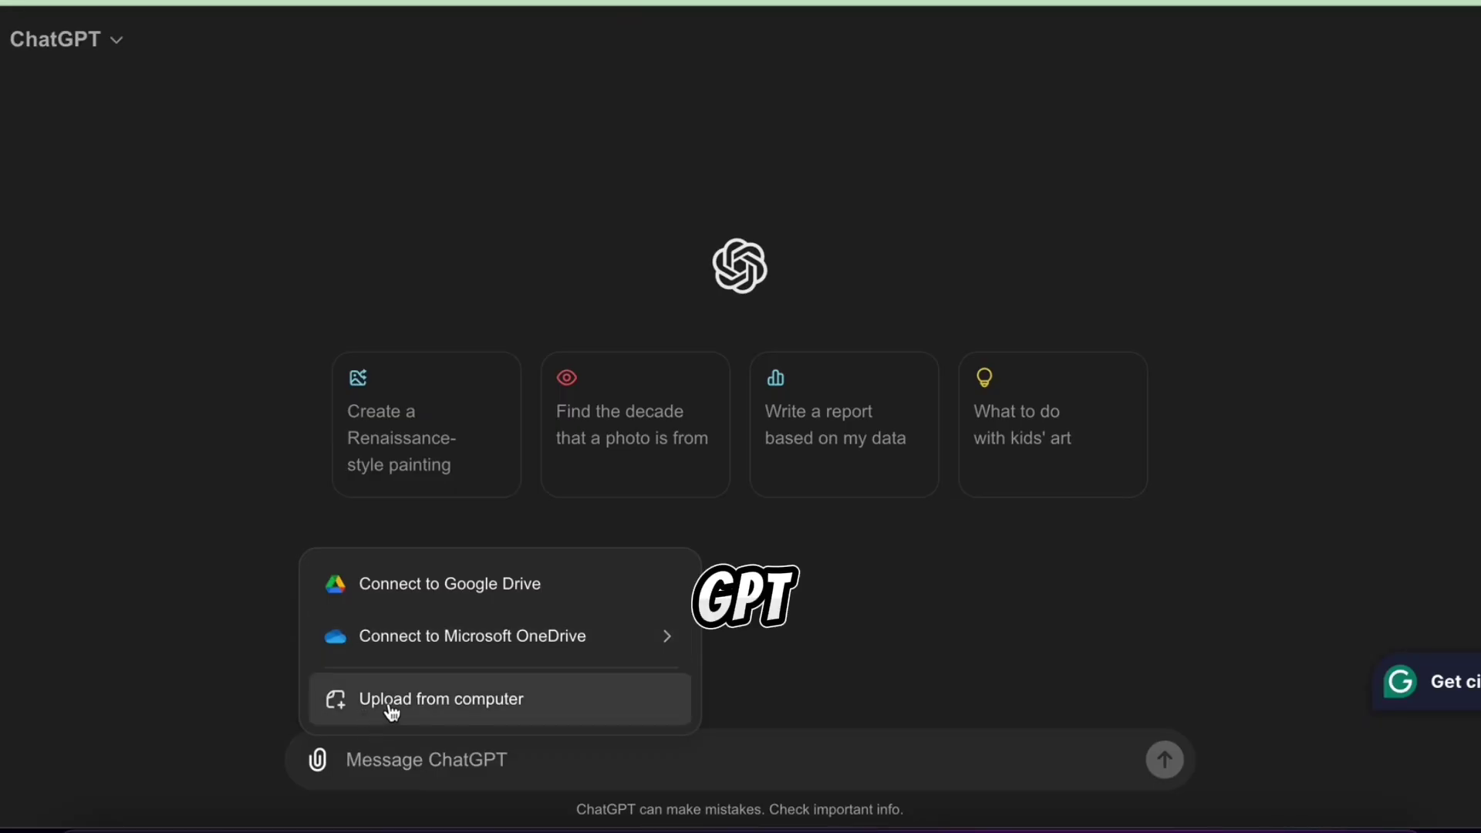
# Attach the European_1 portrait from Downloads and send the pasted Jenny face-description prompt.
pyautogui.click(391, 707)
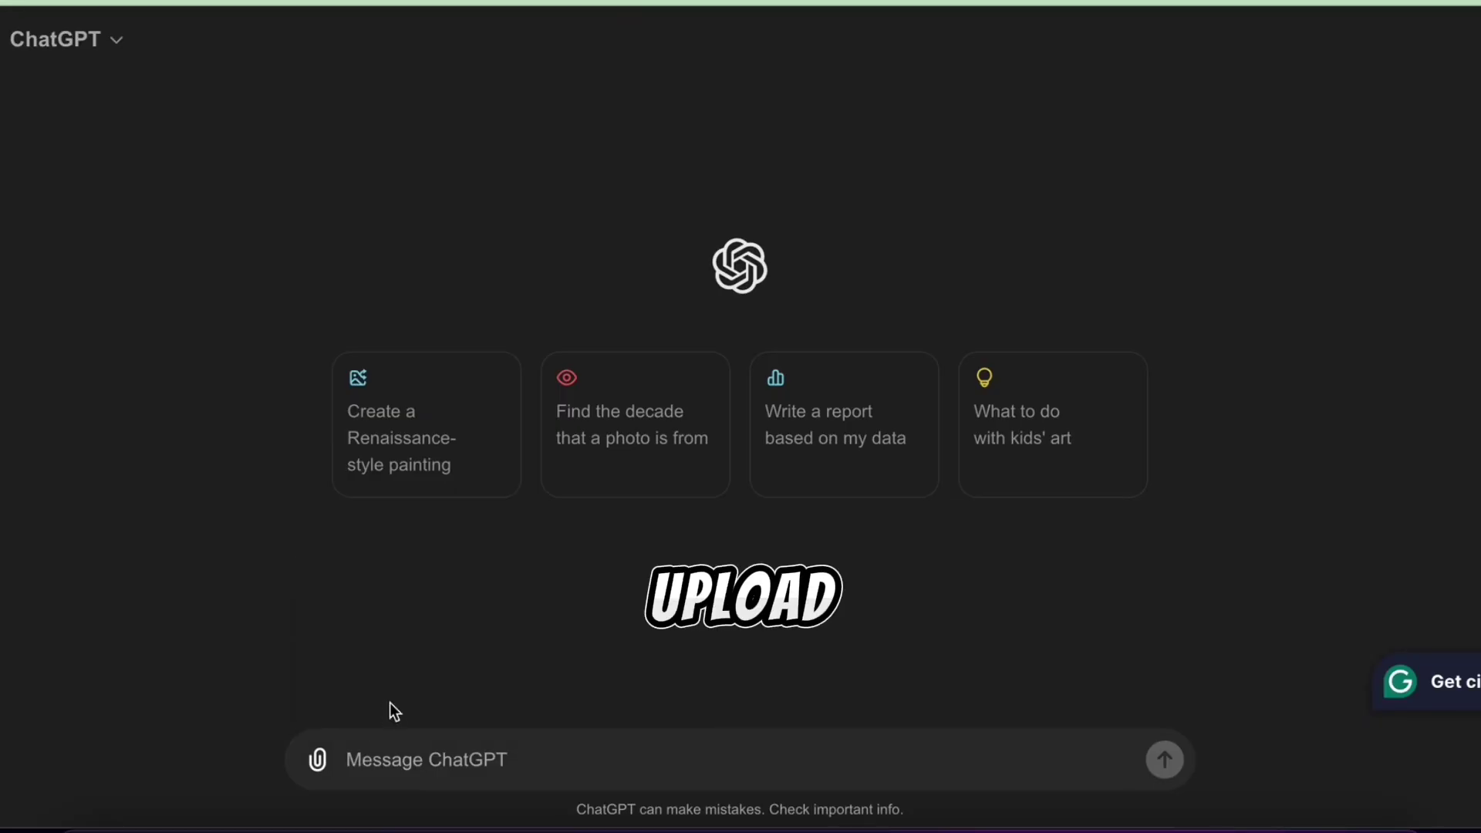
pyautogui.click(358, 211)
pyautogui.click(520, 402)
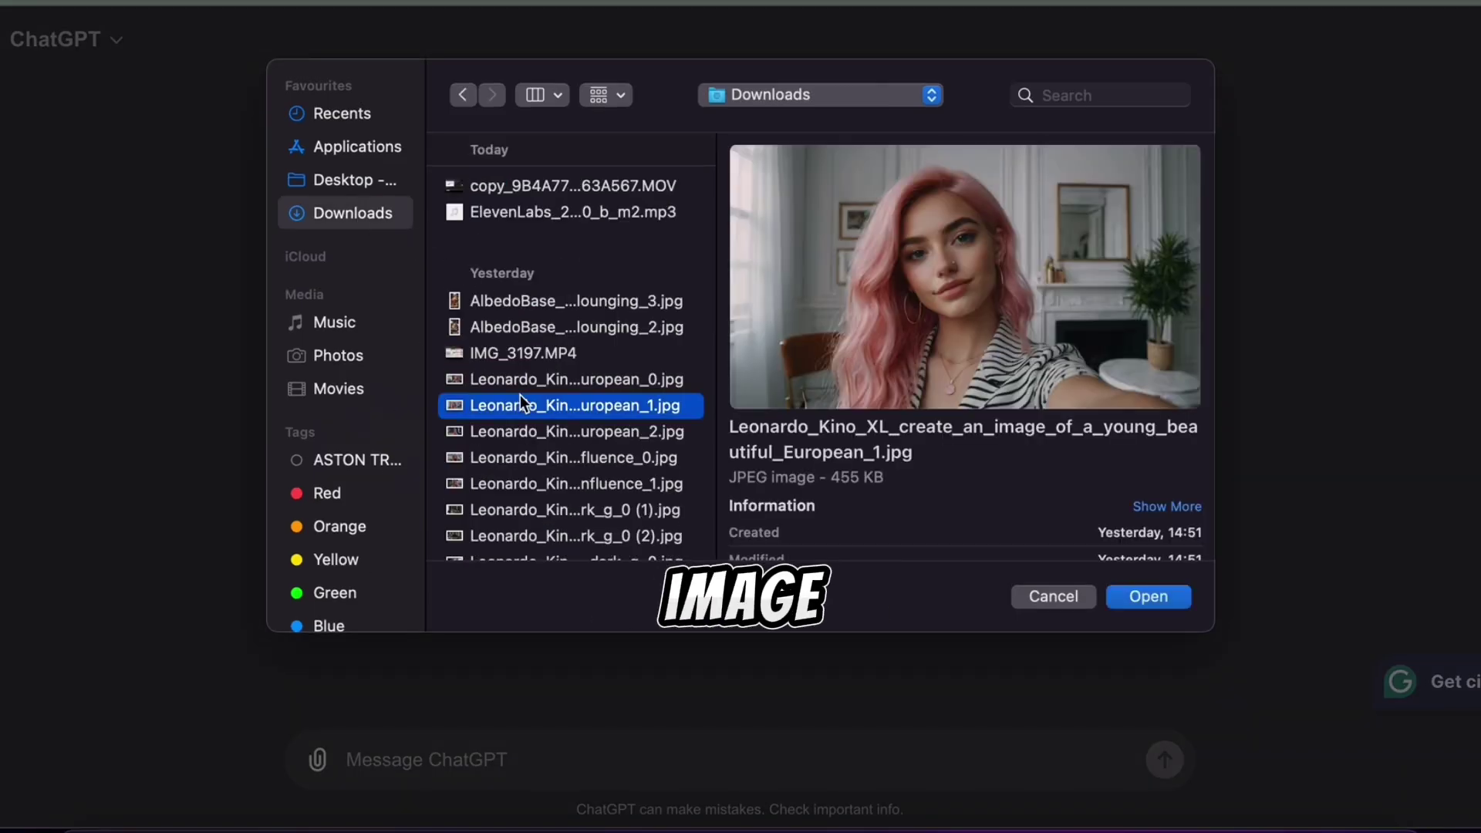
pyautogui.click(1154, 597)
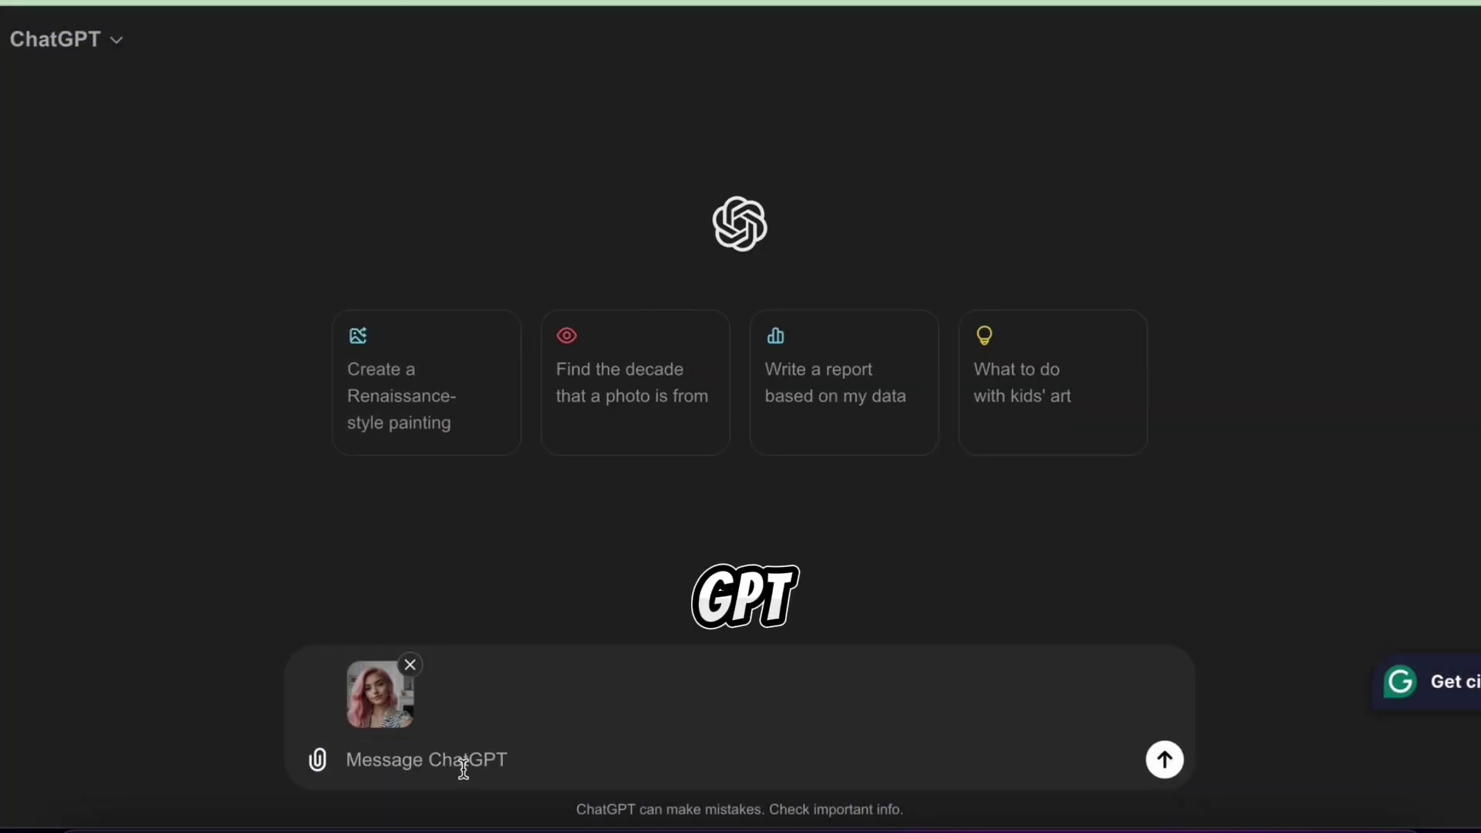
pyautogui.write('Her name is Jenny, Describe only her facial features, such as her hair color, eye color, nose shape, mouth length, hair style, face shape, face size. Start it with, "Jenny a 26 year old woman with...')
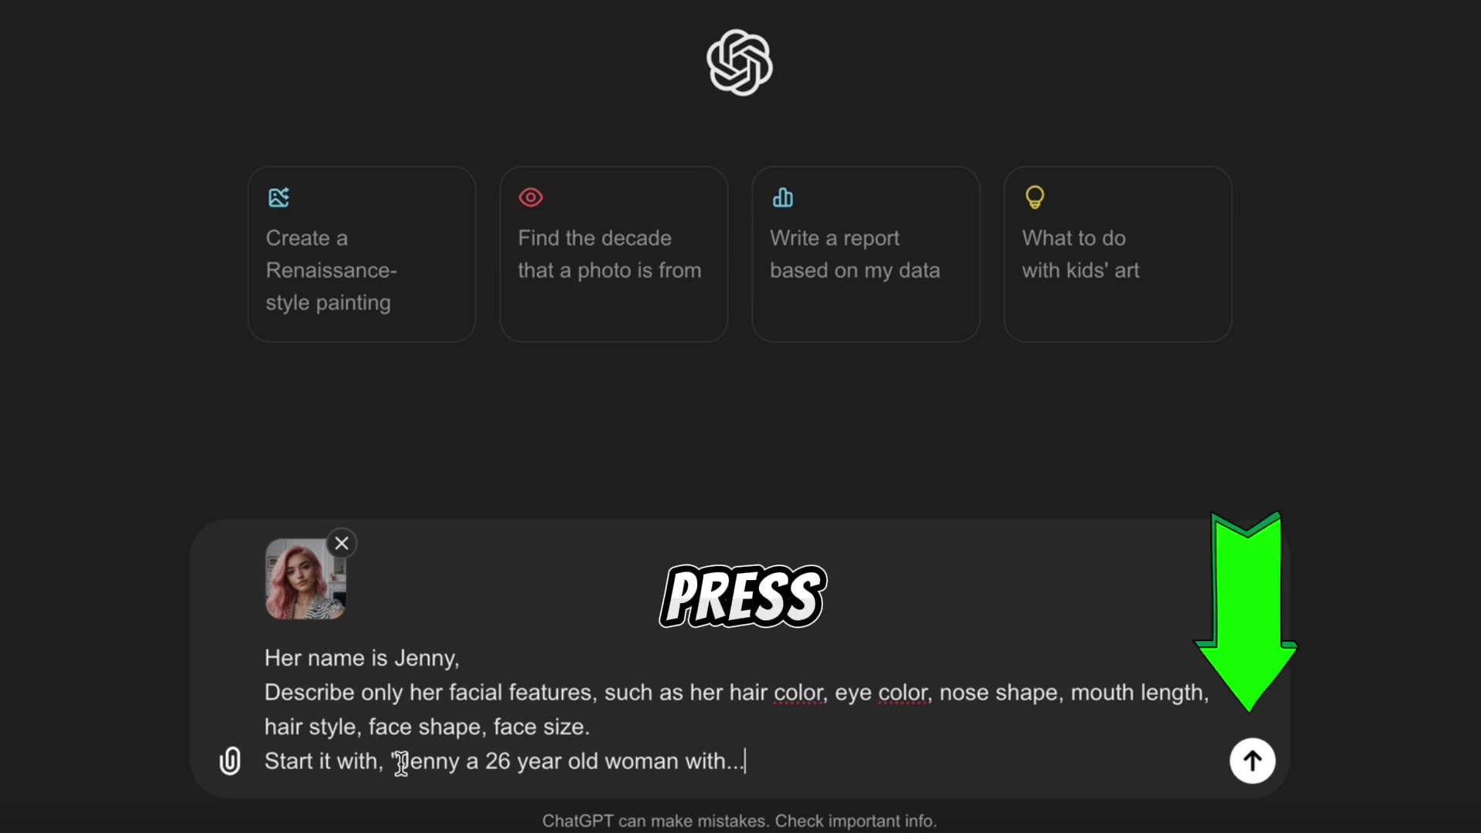
pyautogui.press('Return')
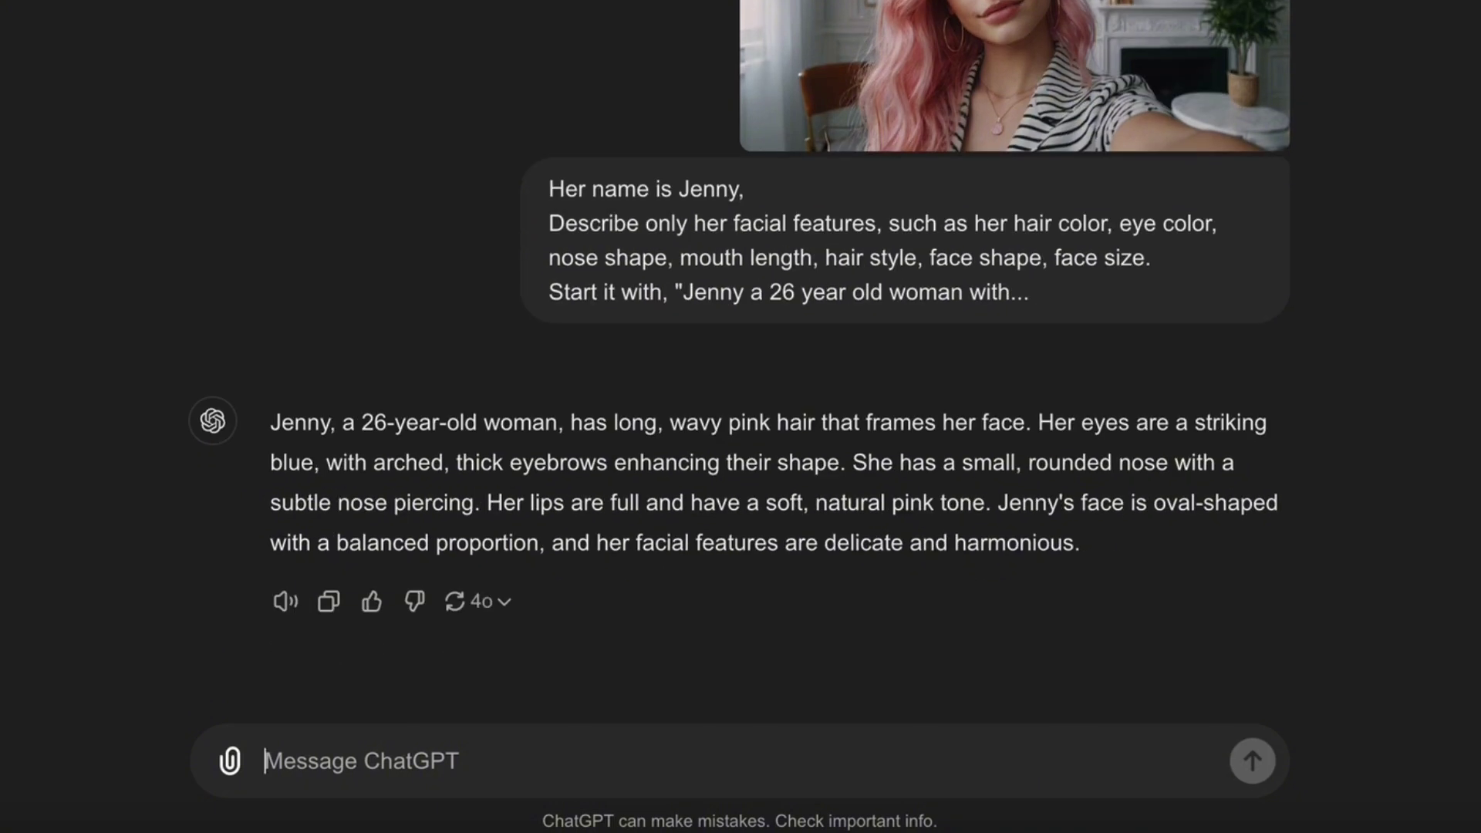
# Paste ChatGPT's Jenny description into Leonardo, append 'Jenny is taking a selfie in a' yacht line, and generate.
pyautogui.moveTo(273, 421); pyautogui.dragTo(1142, 577)
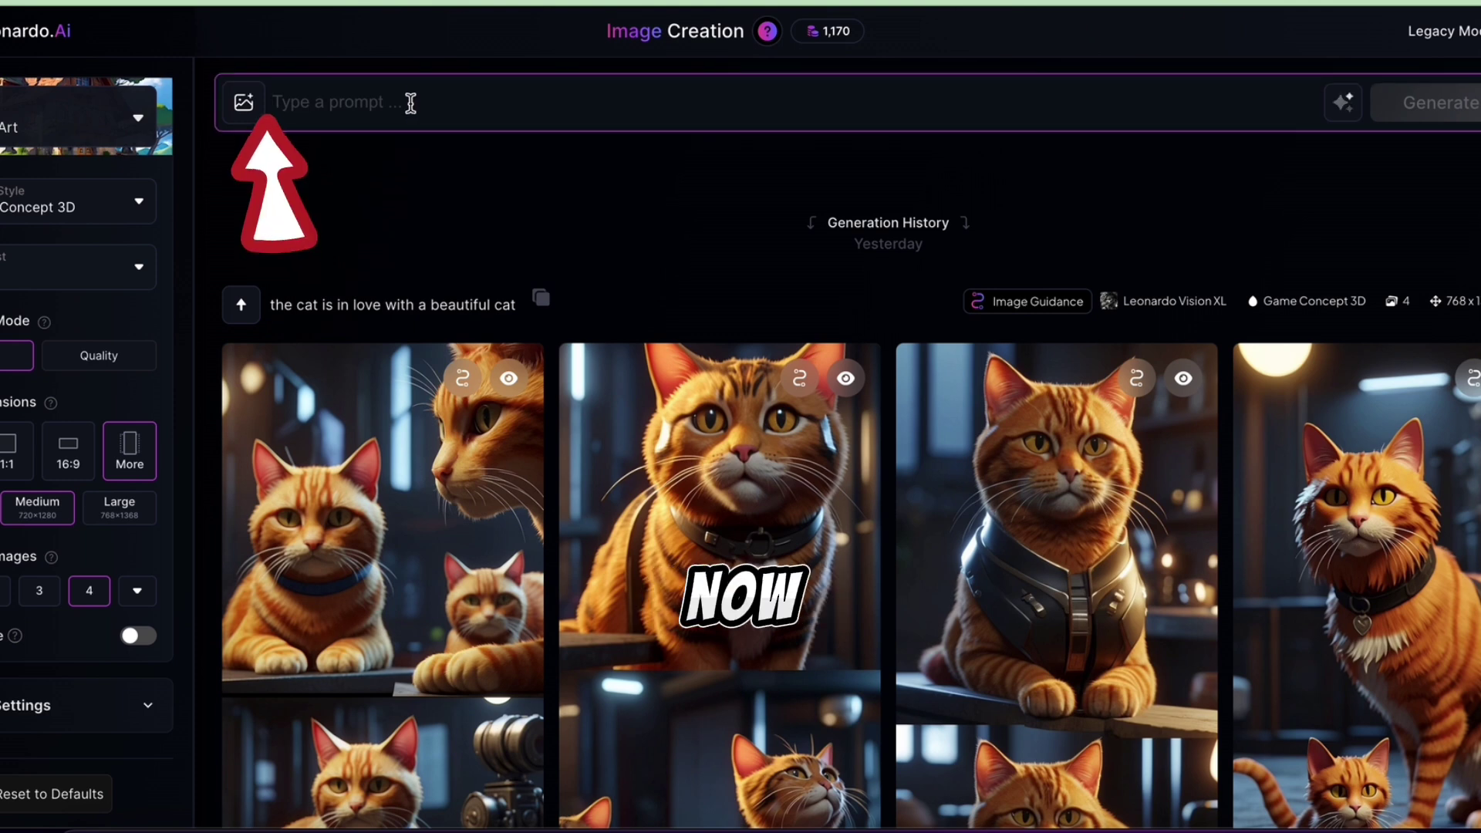
pyautogui.hotkey('ctrl', 'v')
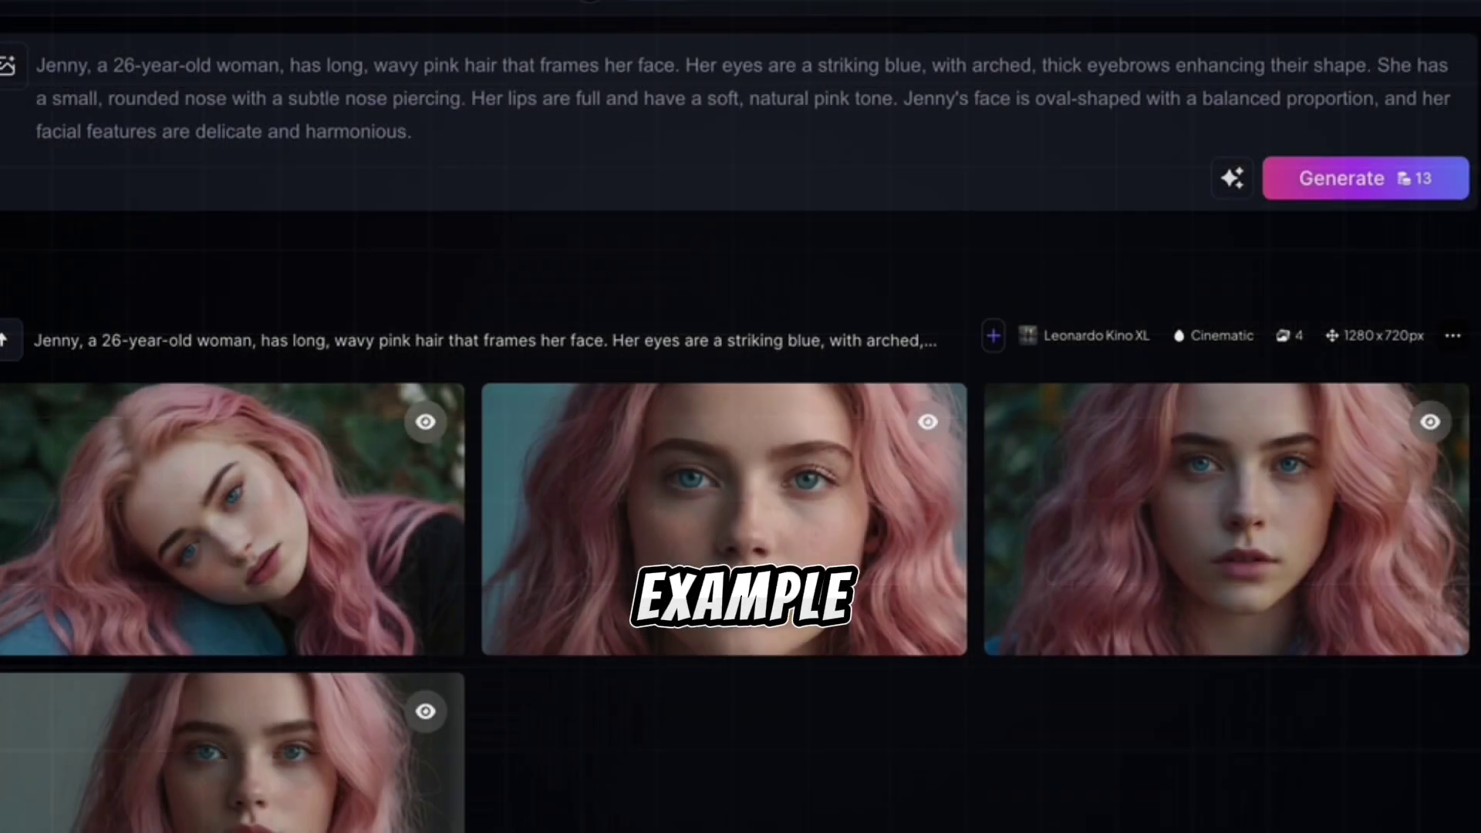
pyautogui.click(482, 132)
pyautogui.write('Jenny is taking a selfie in a luxurious yacht and smiling')
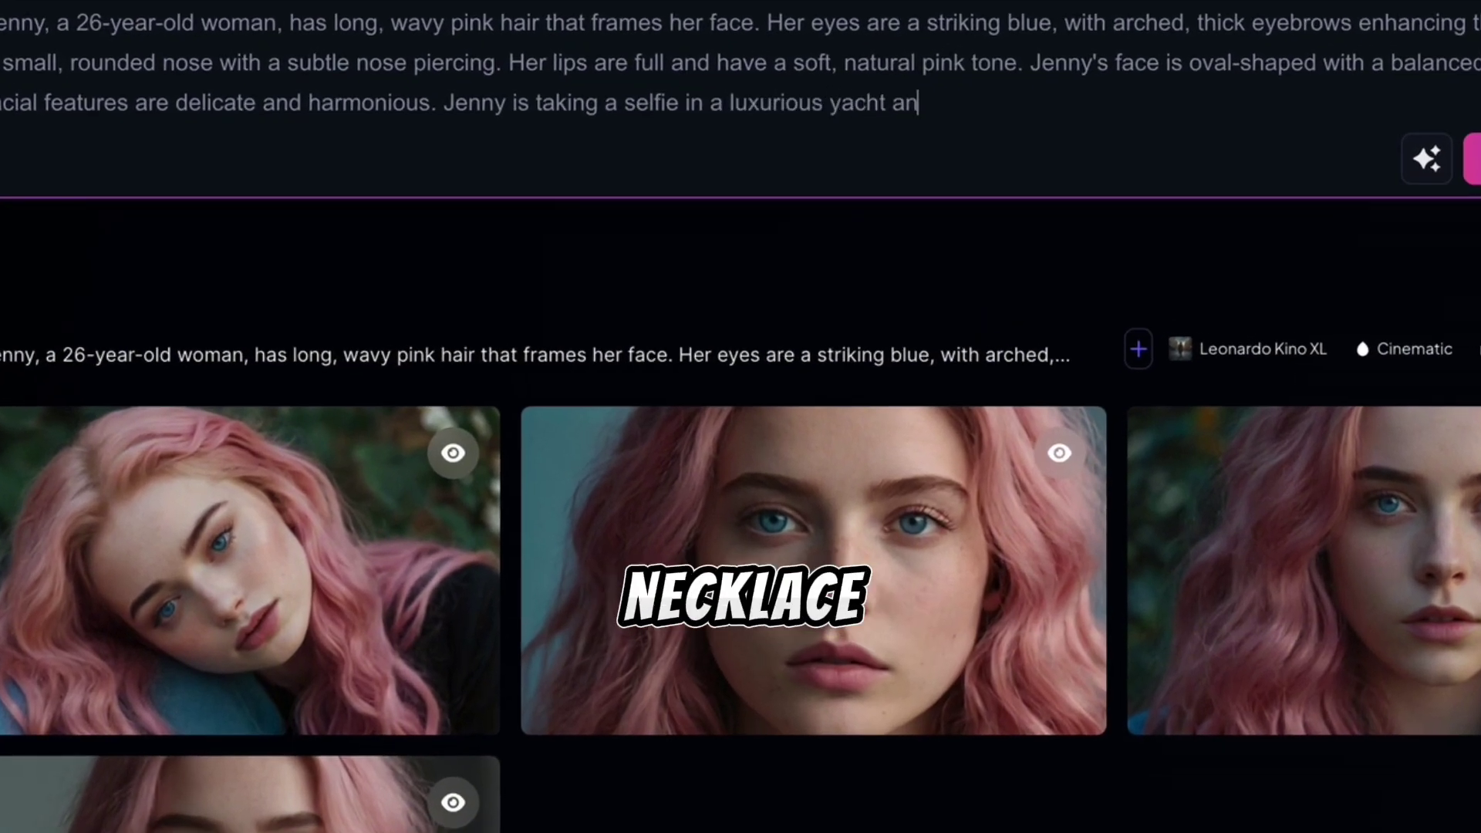
pyautogui.hotkey('ctrl', 'Return')
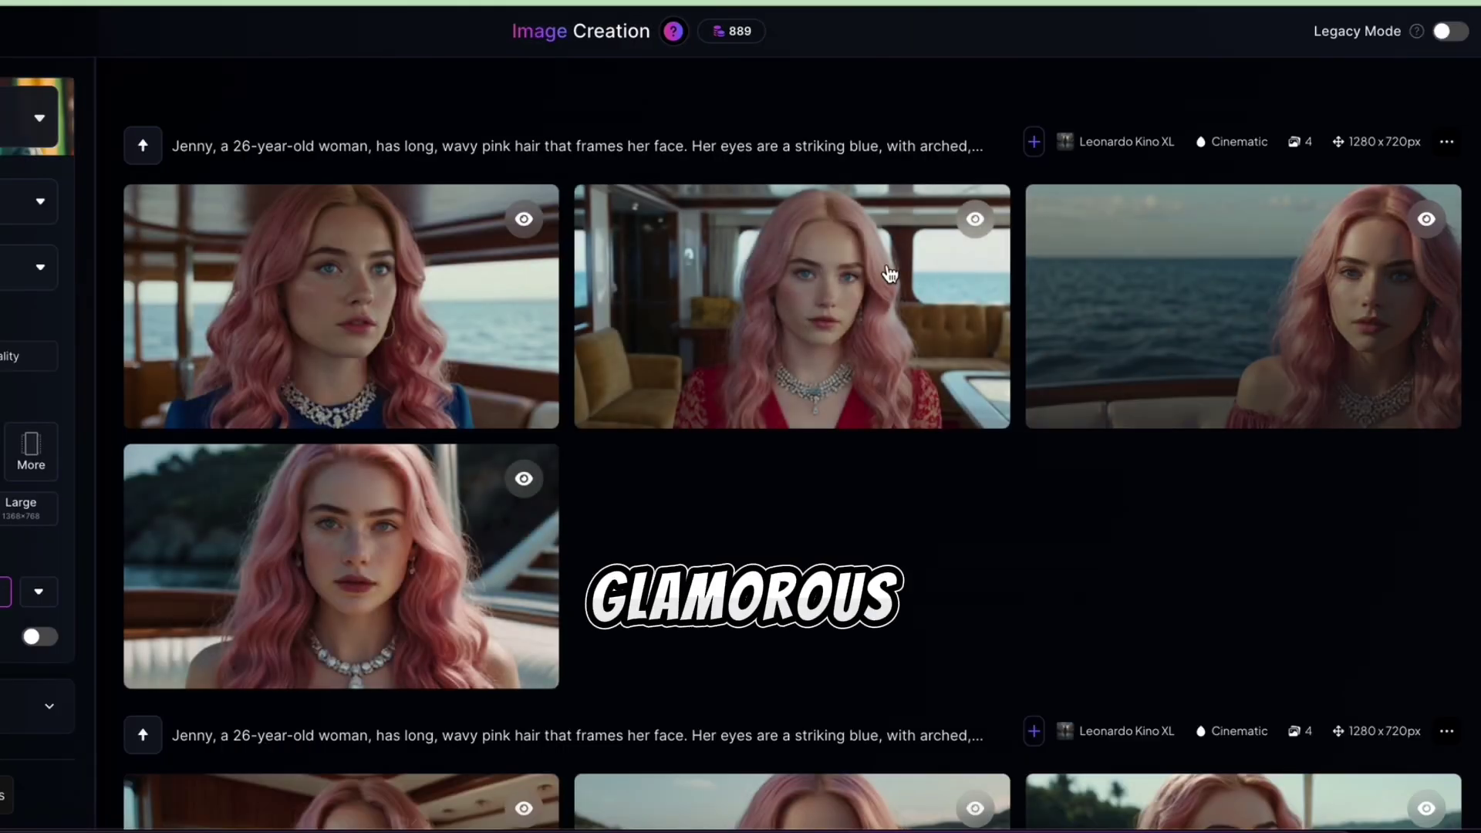
pyautogui.click(728, 295)
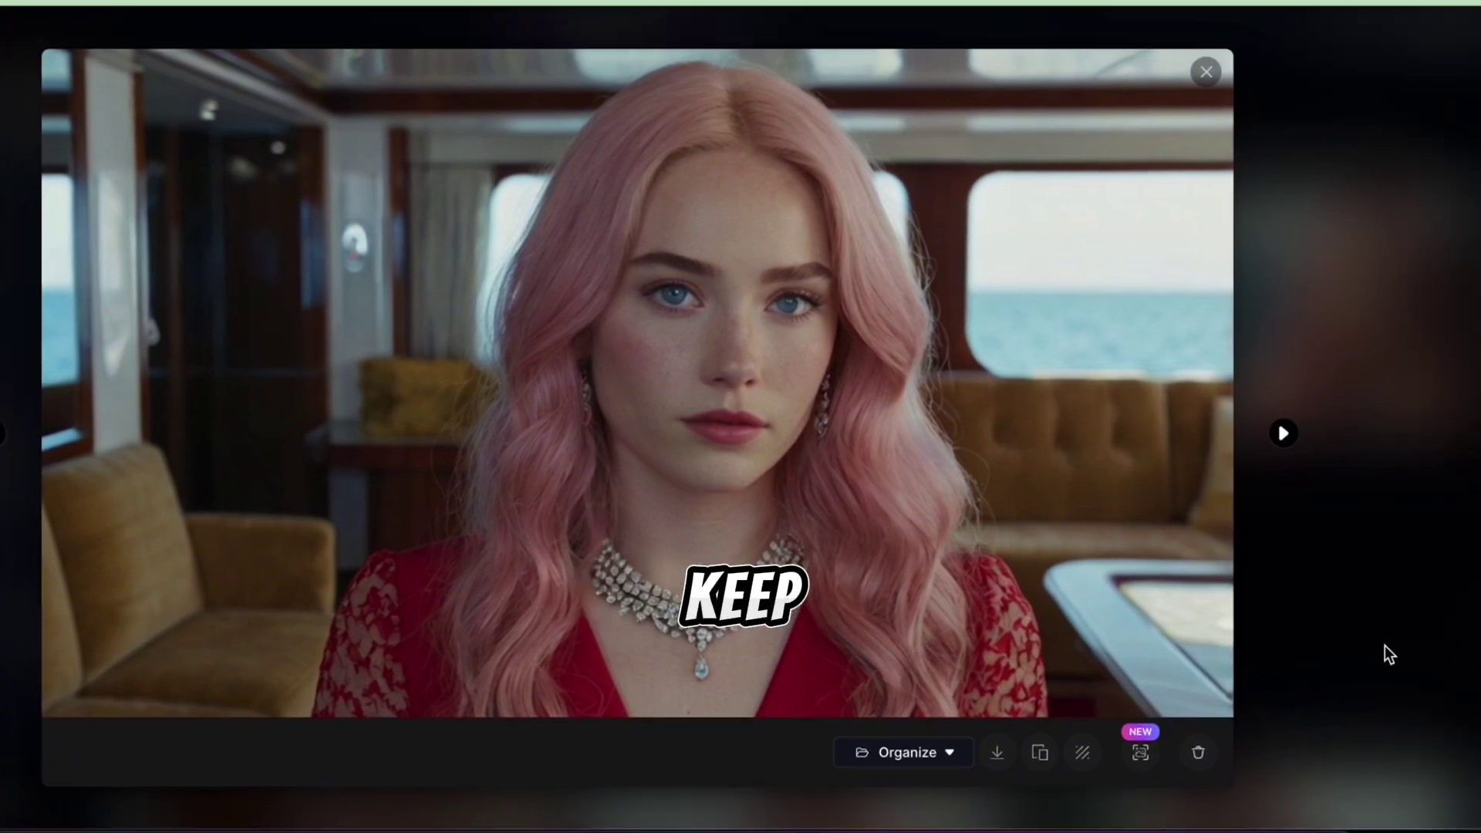
pyautogui.click(1385, 646)
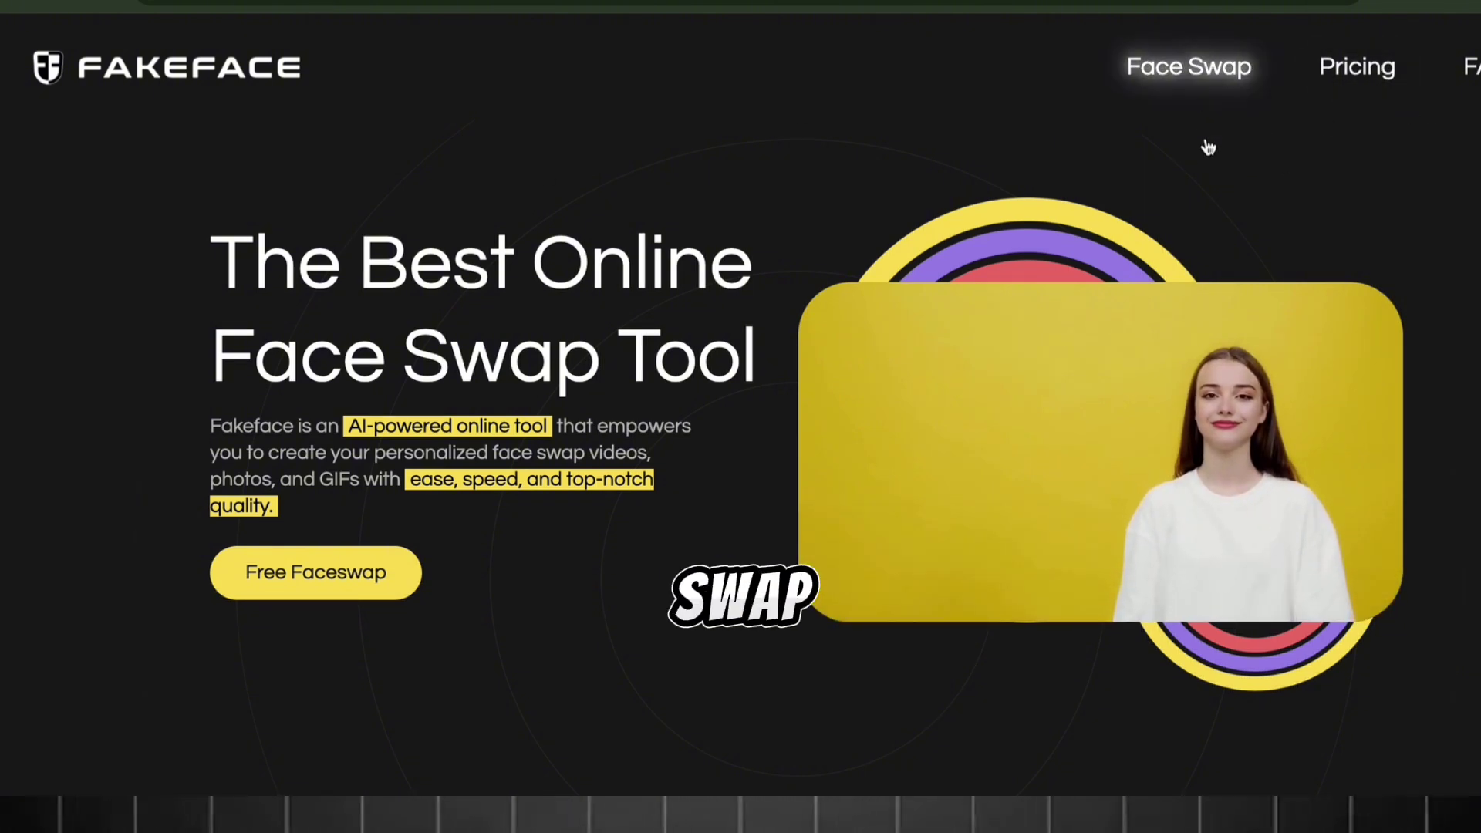
# Upload the Lip Sync mp4 to Free Faceswap, swap in Jenny's face, and play the result.
pyautogui.click(341, 585)
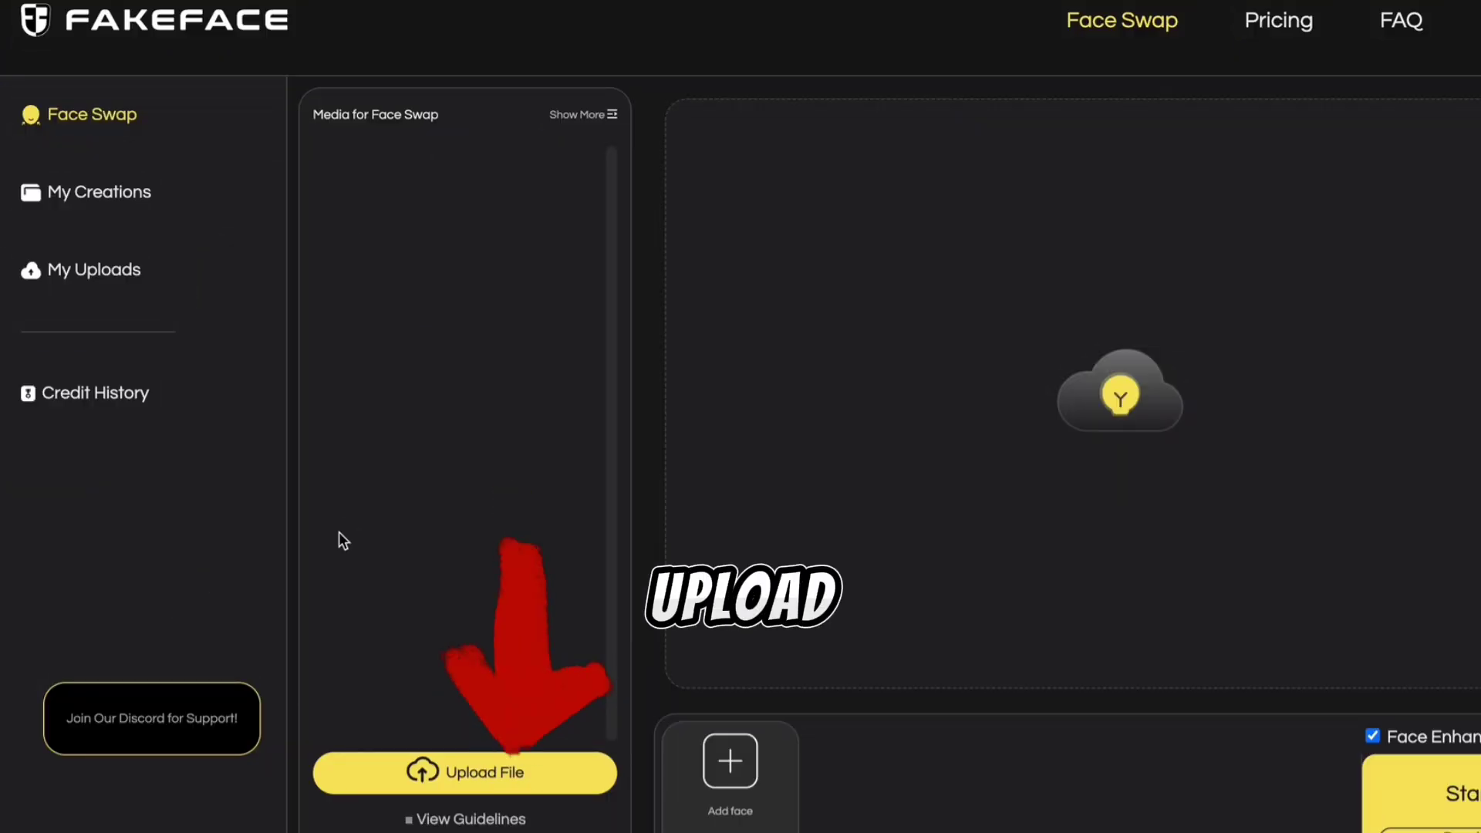
pyautogui.click(500, 797)
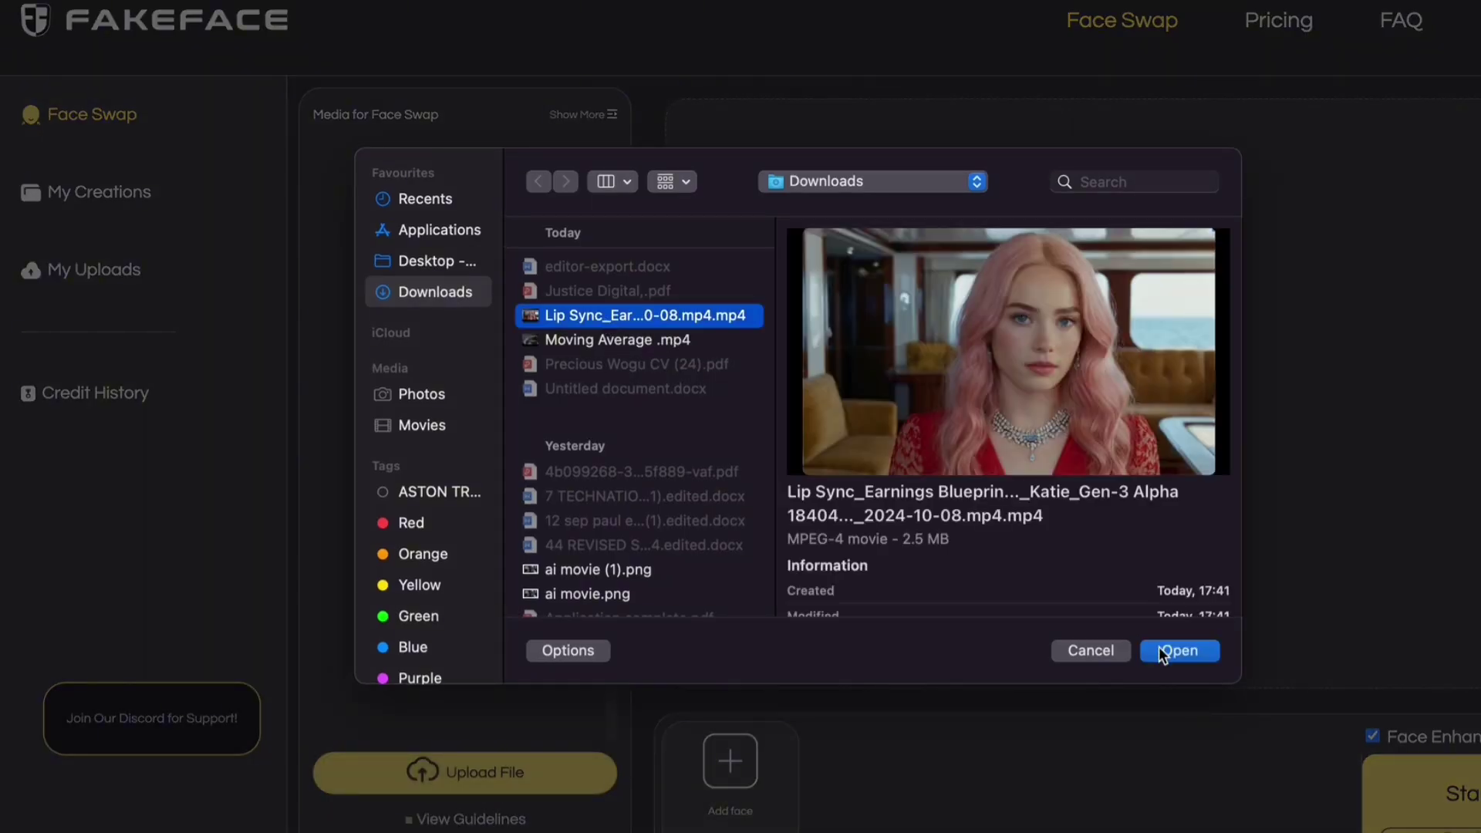
pyautogui.click(1099, 652)
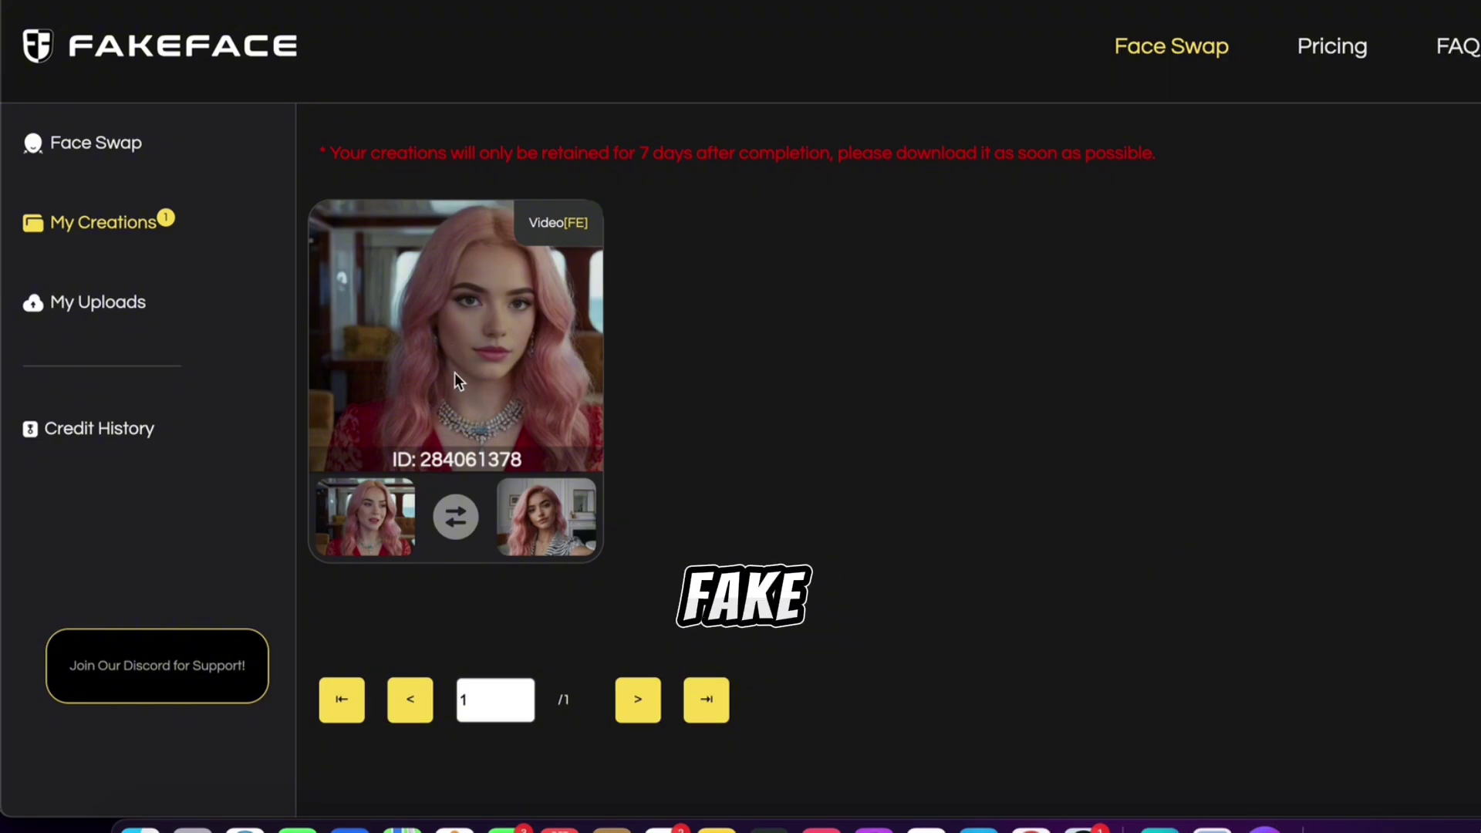
pyautogui.click(455, 372)
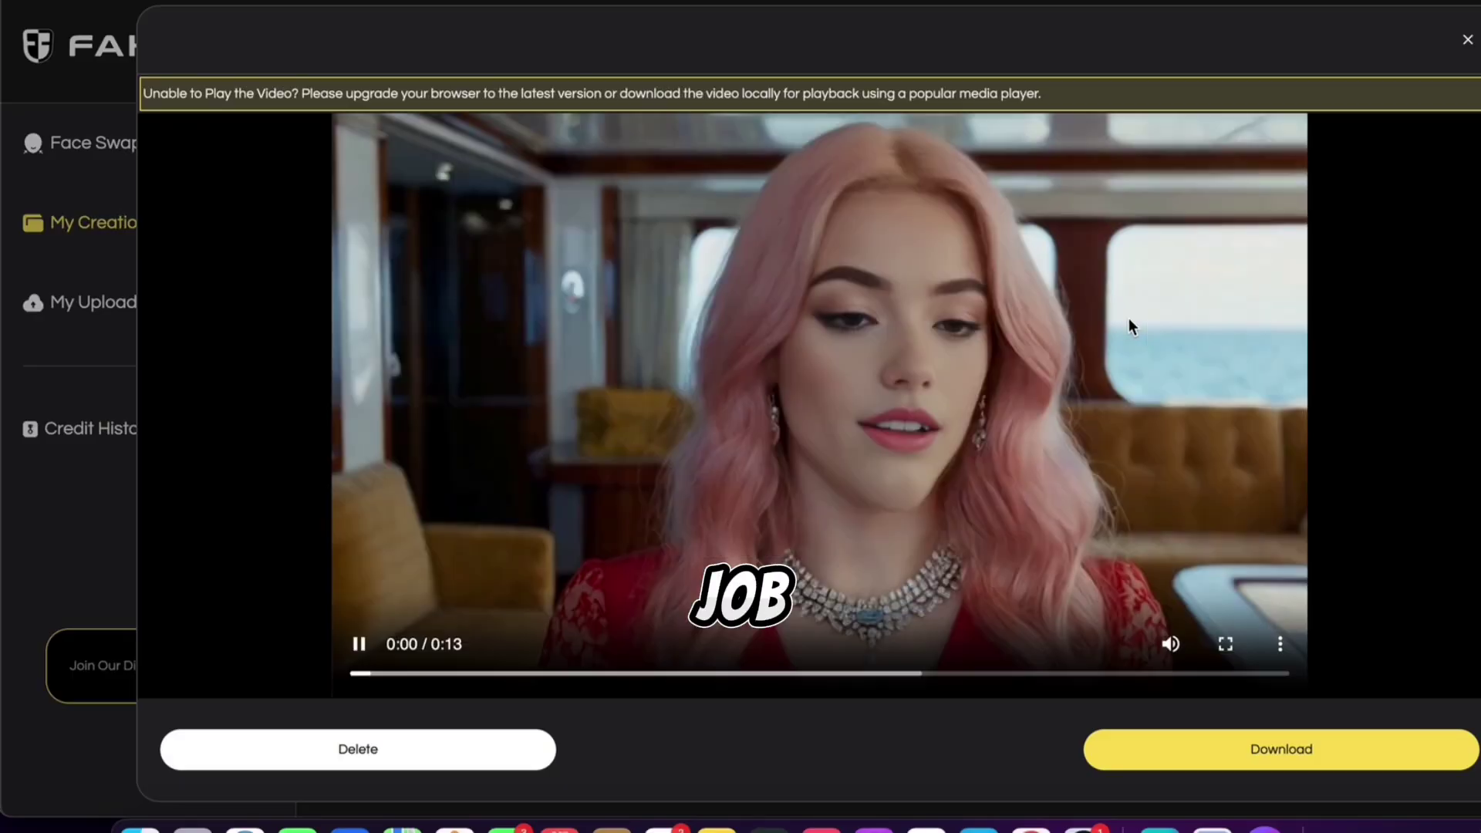